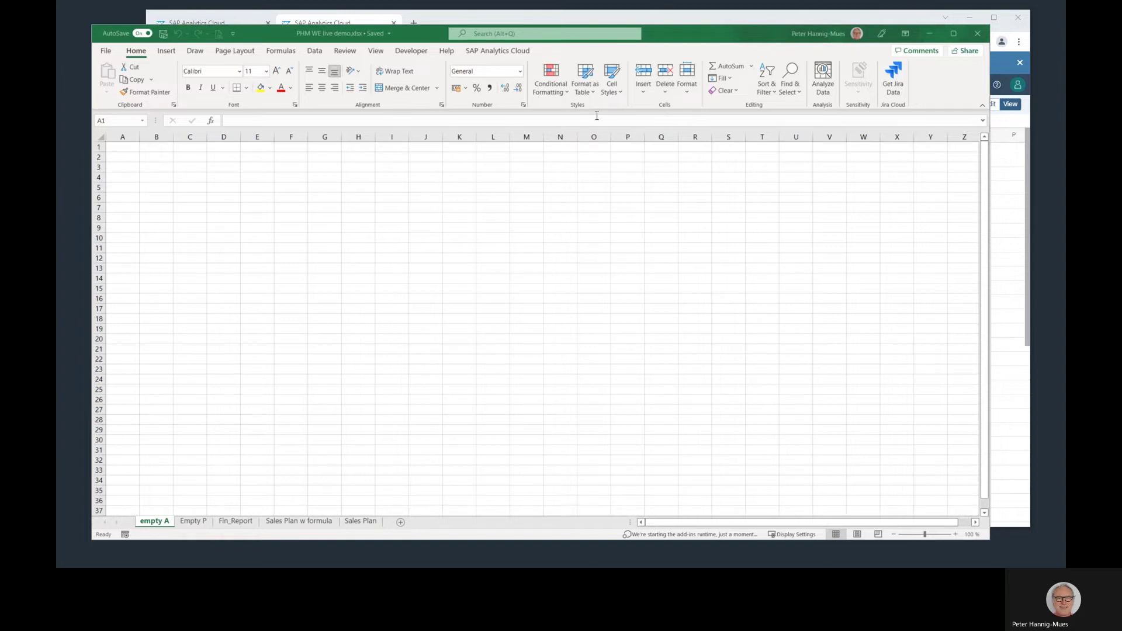
click(521, 37)
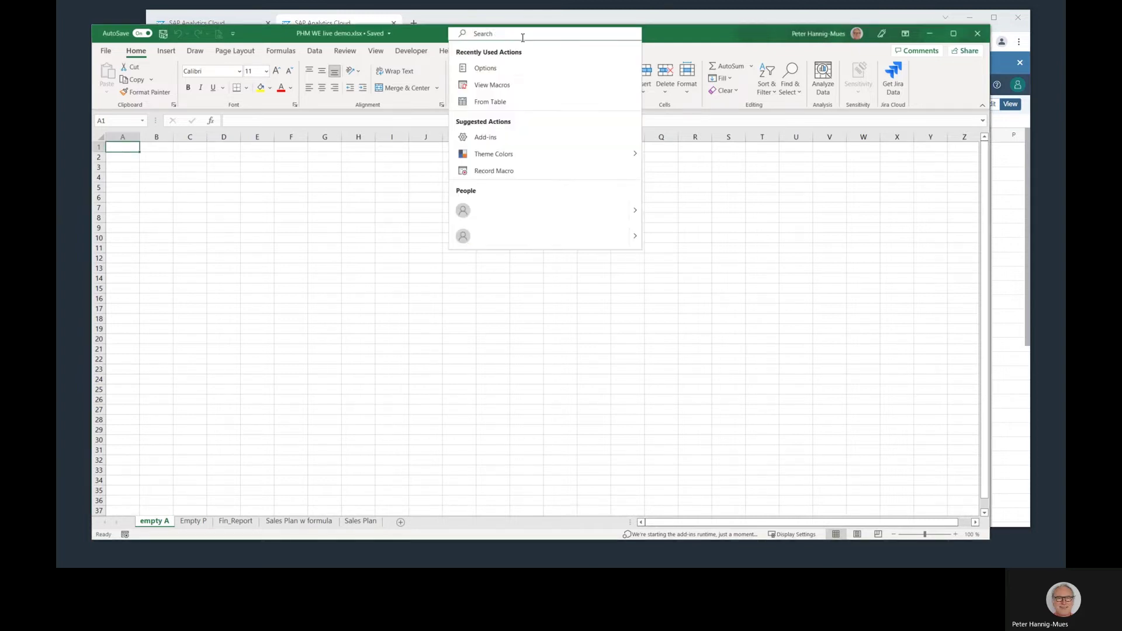
text(options)
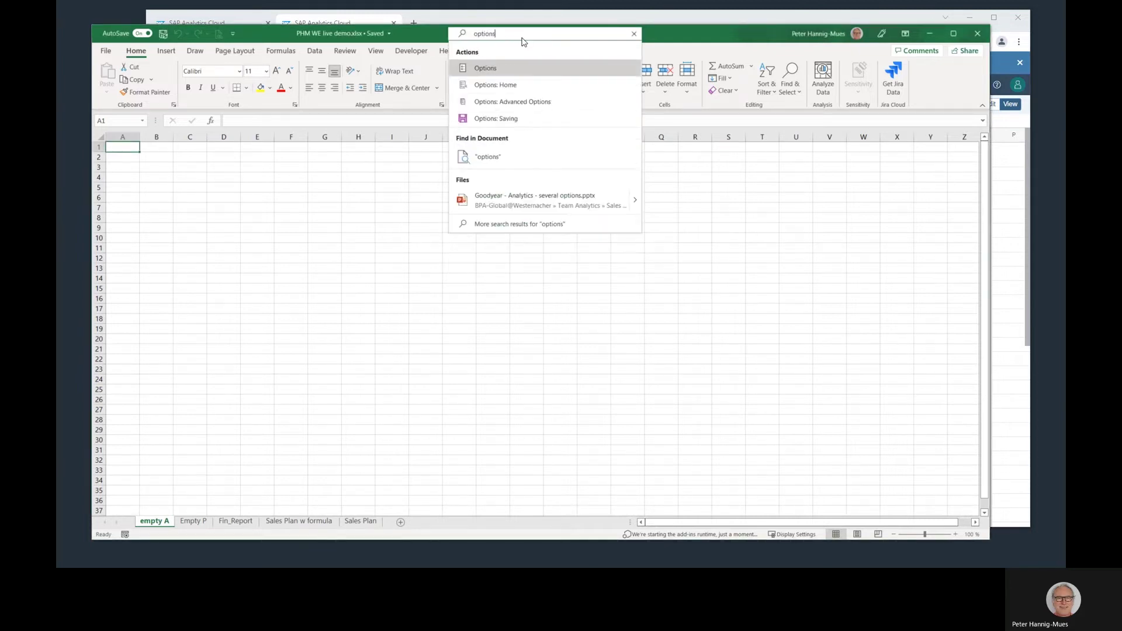
click(483, 78)
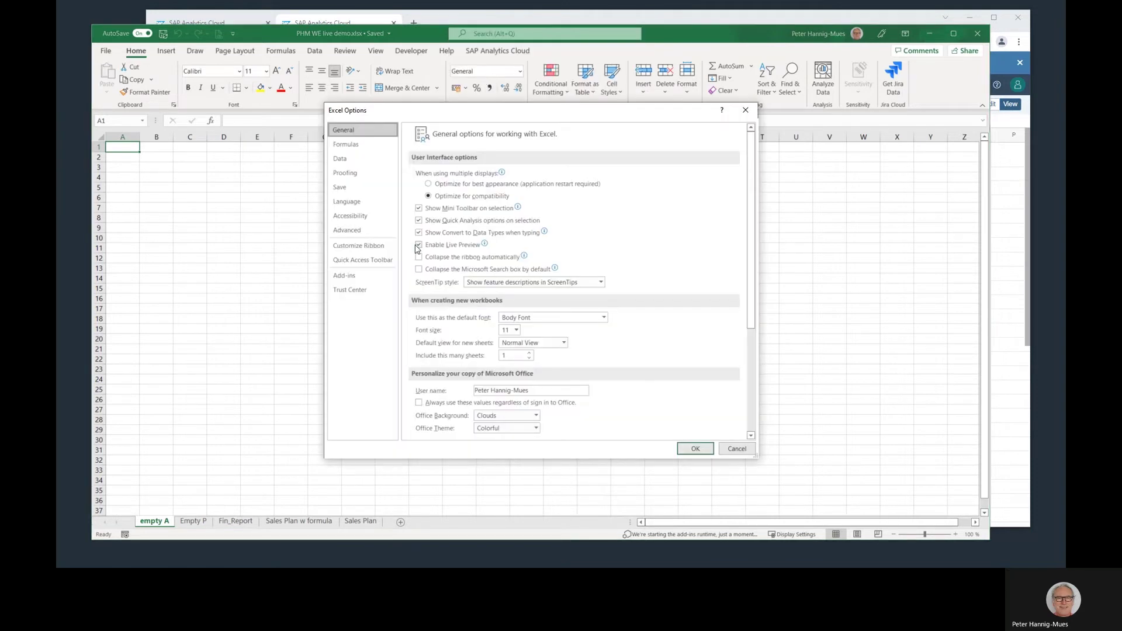
click(353, 279)
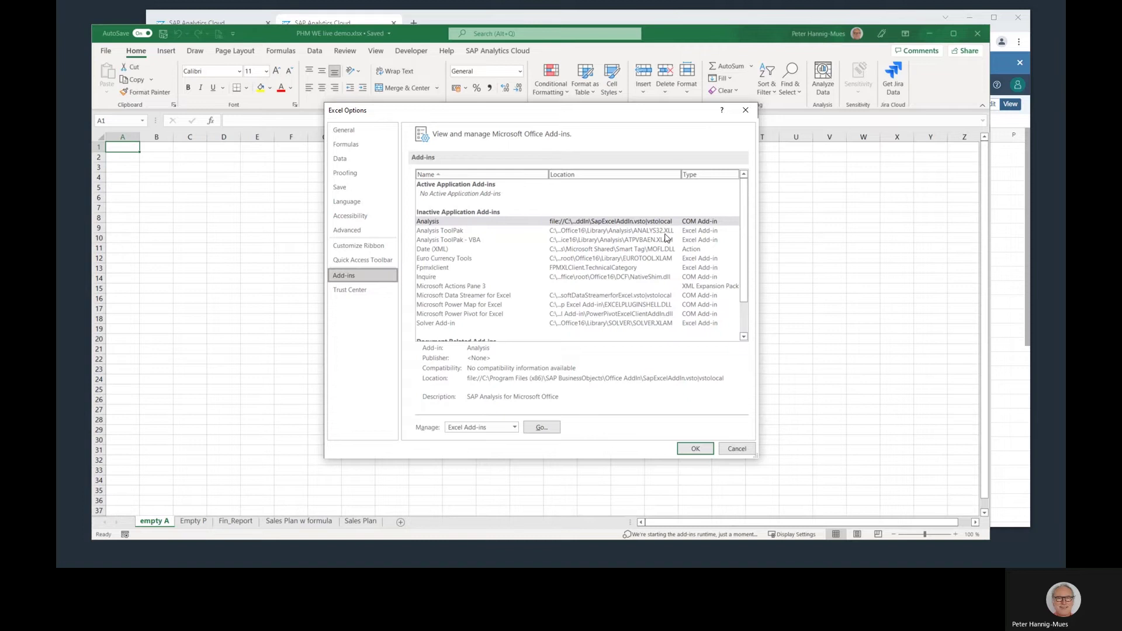
click(735, 450)
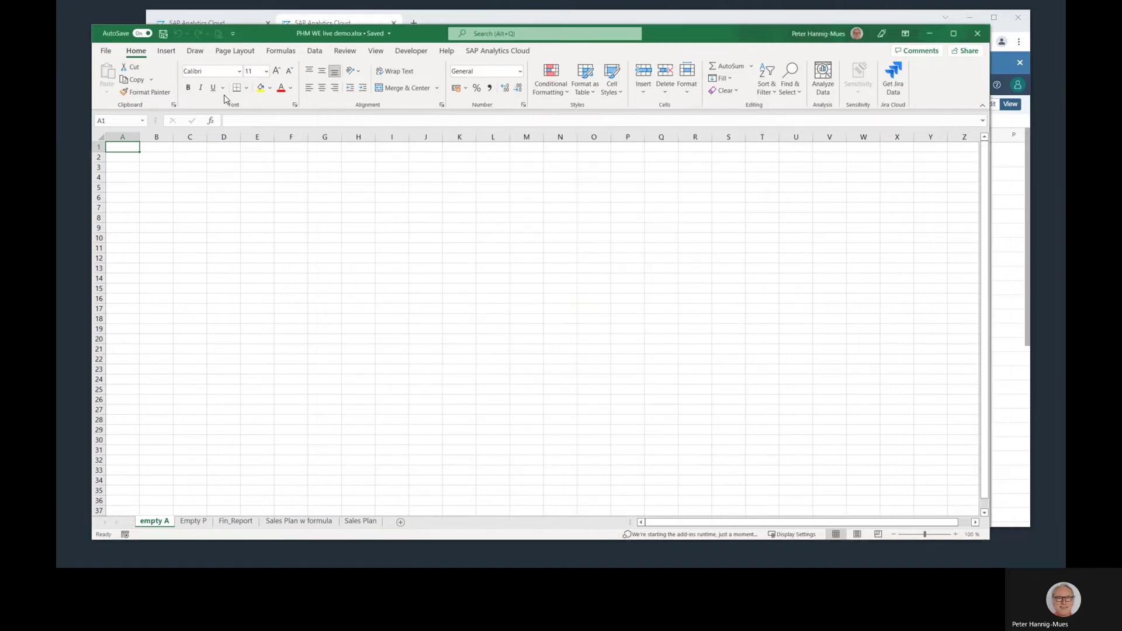
Sign in to the SAP Analytics Cloud add-in from its Excel ribbon tab and pane.
click(498, 54)
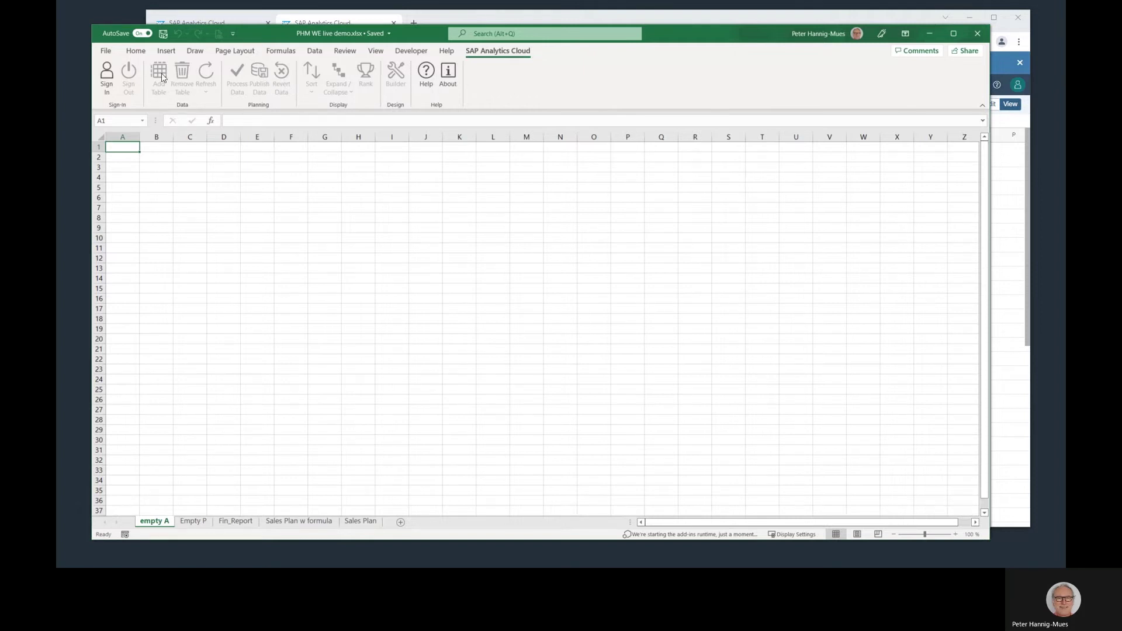
click(112, 80)
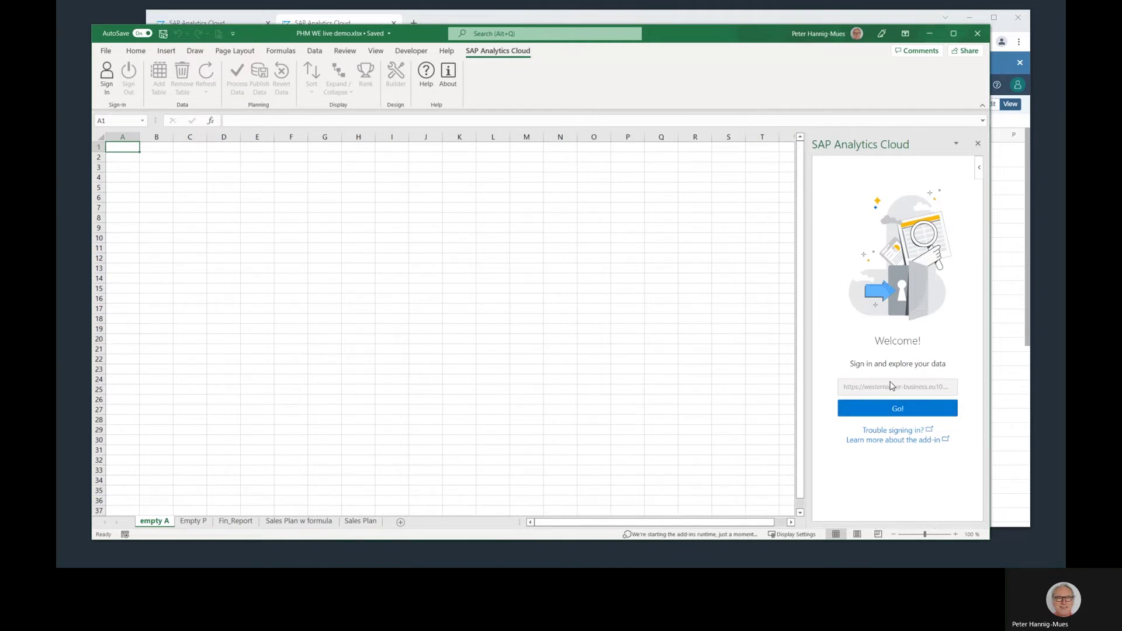
click(878, 413)
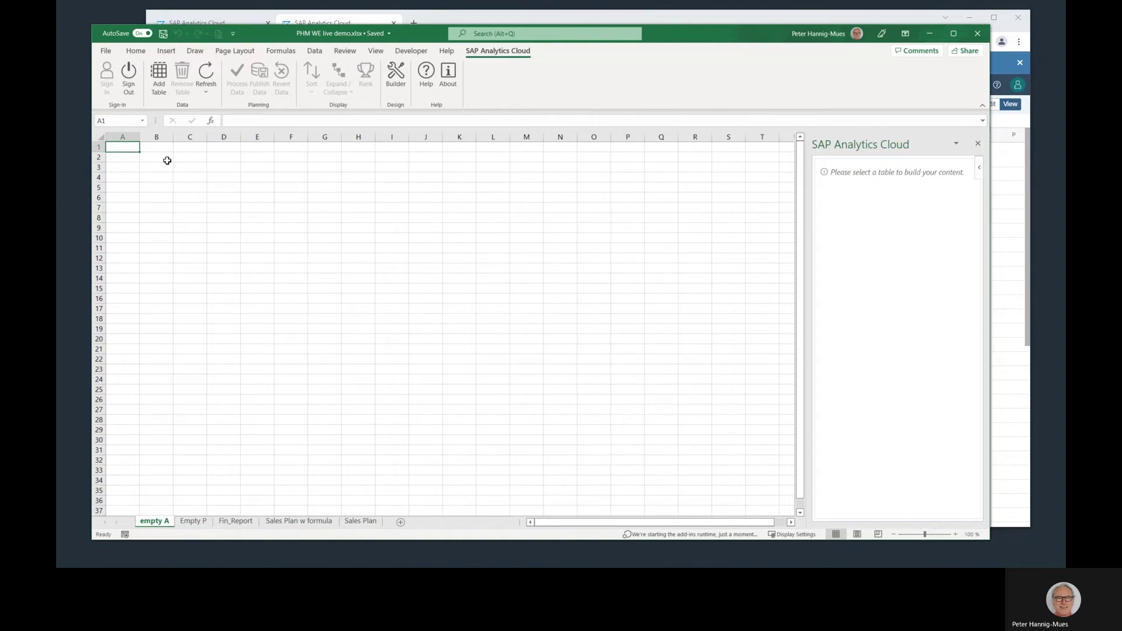
Insert an SAP table at B2 from the PHM_FinancialmodelforSAPNOW model in WE Forum Planning & Analytics.
click(167, 160)
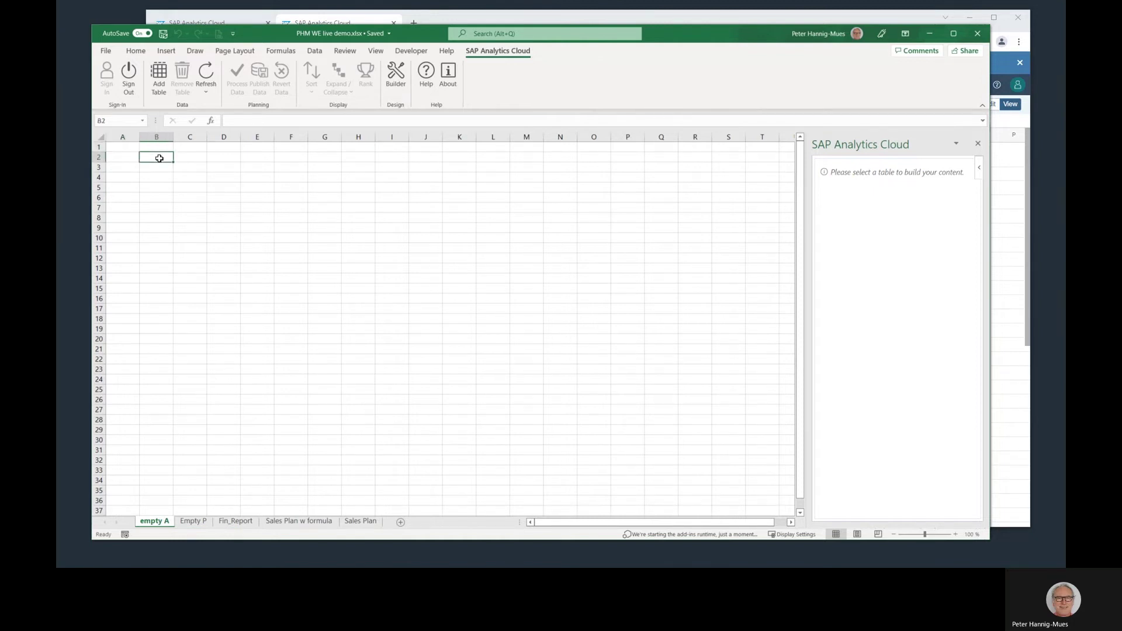
click(156, 89)
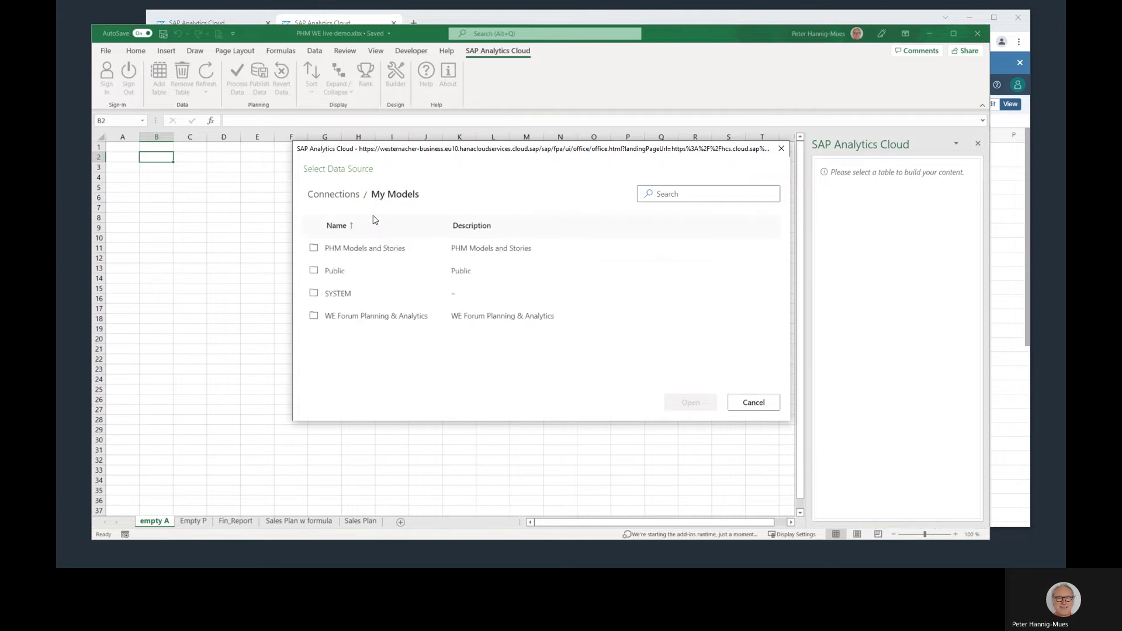
click(373, 324)
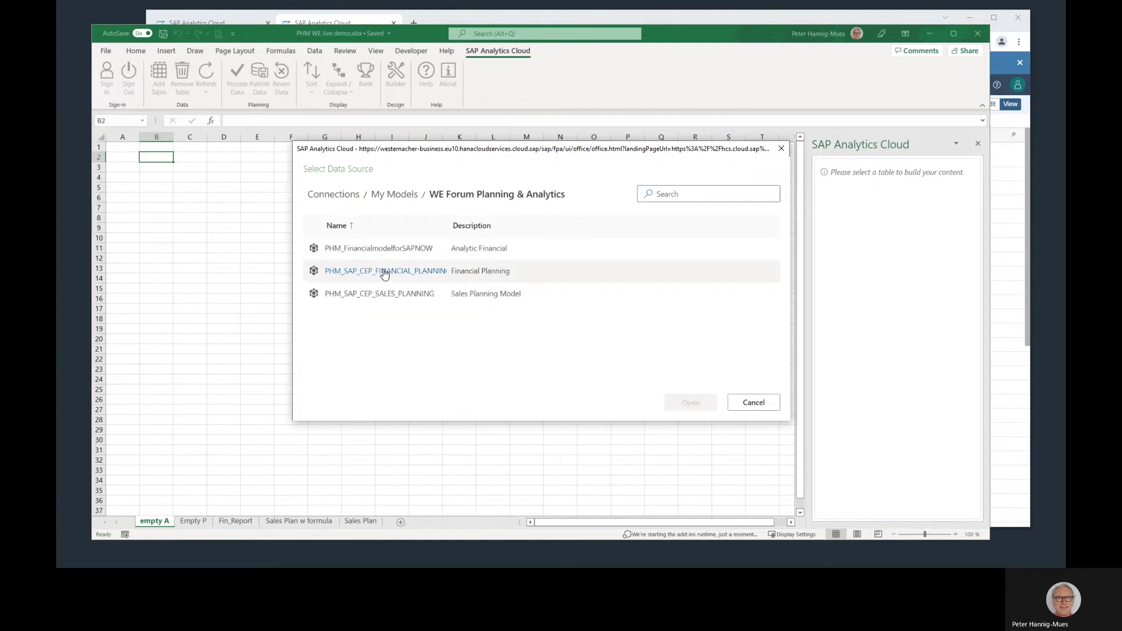
double_click(377, 248)
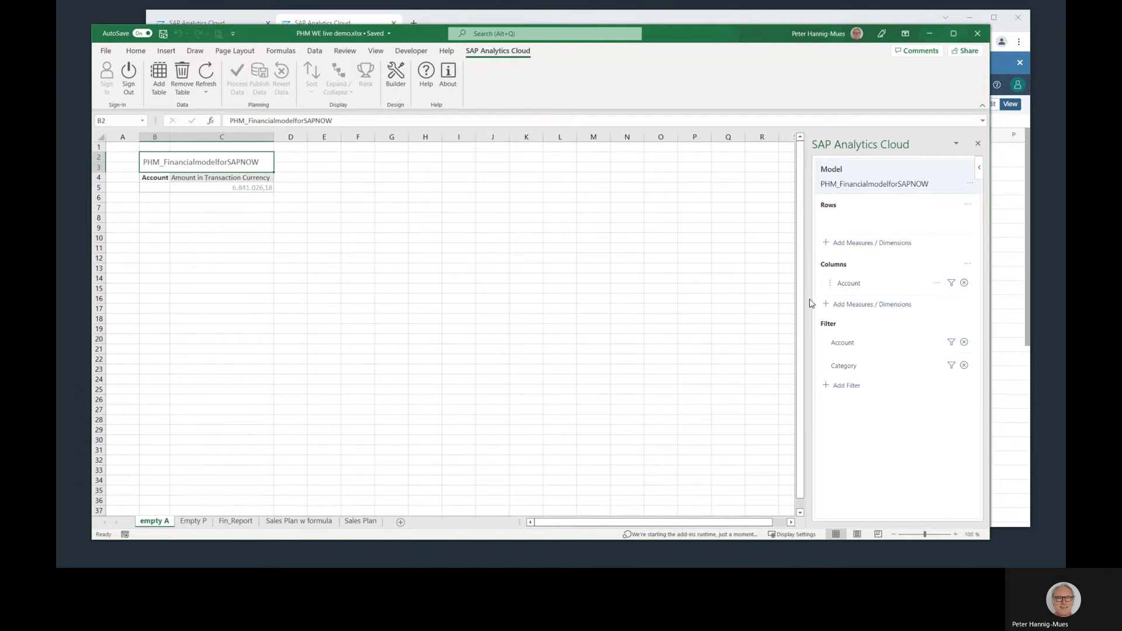
Filter Account to also show Amount in Company Code Currency as a column.
click(952, 286)
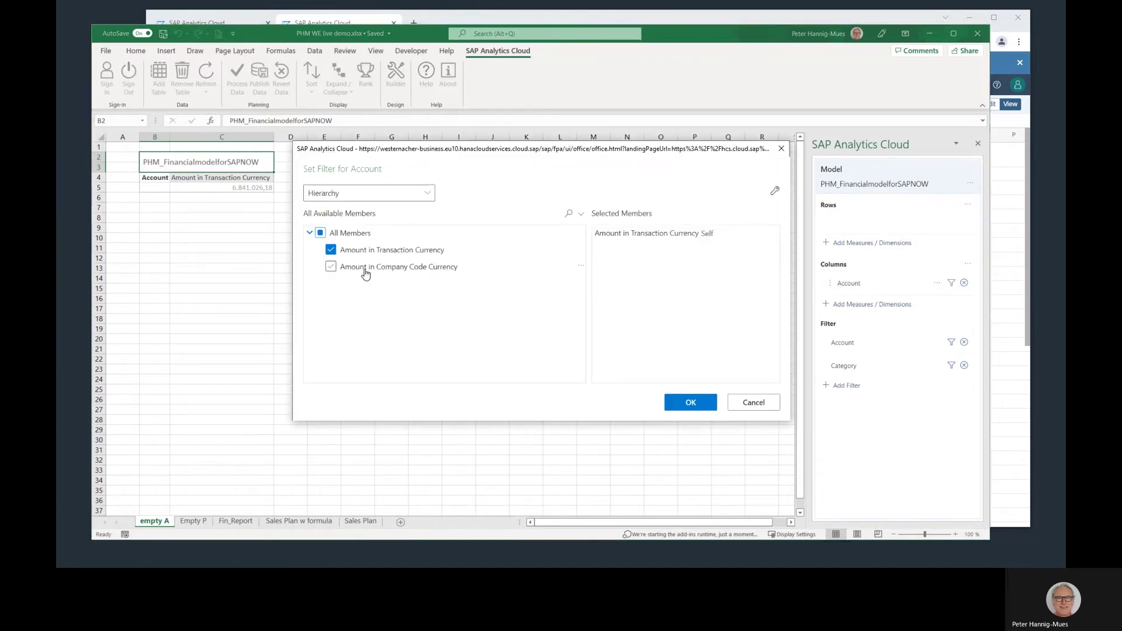
click(362, 267)
click(685, 409)
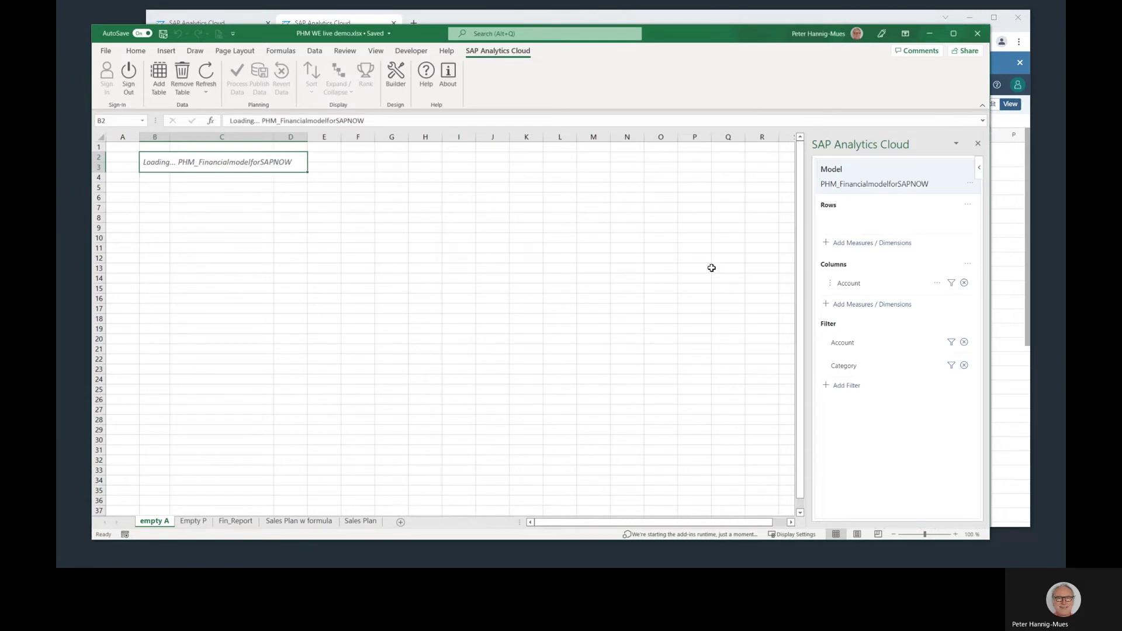
Try the GL Hierarchy Hi and Lo IDs as rows, then use Account Number instead.
click(877, 245)
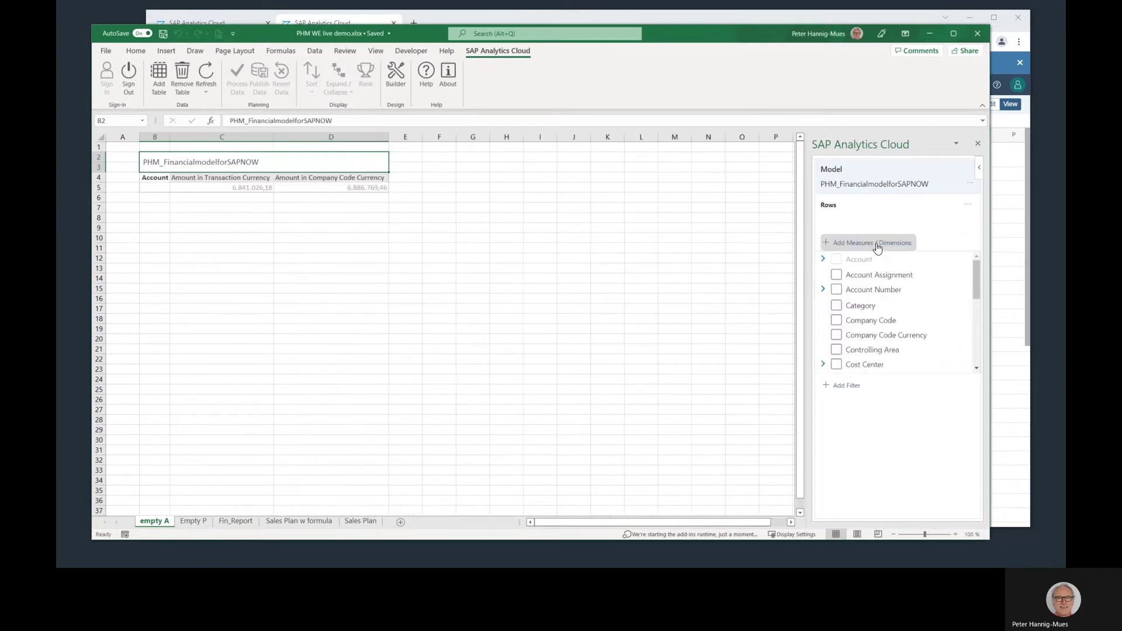
click(823, 290)
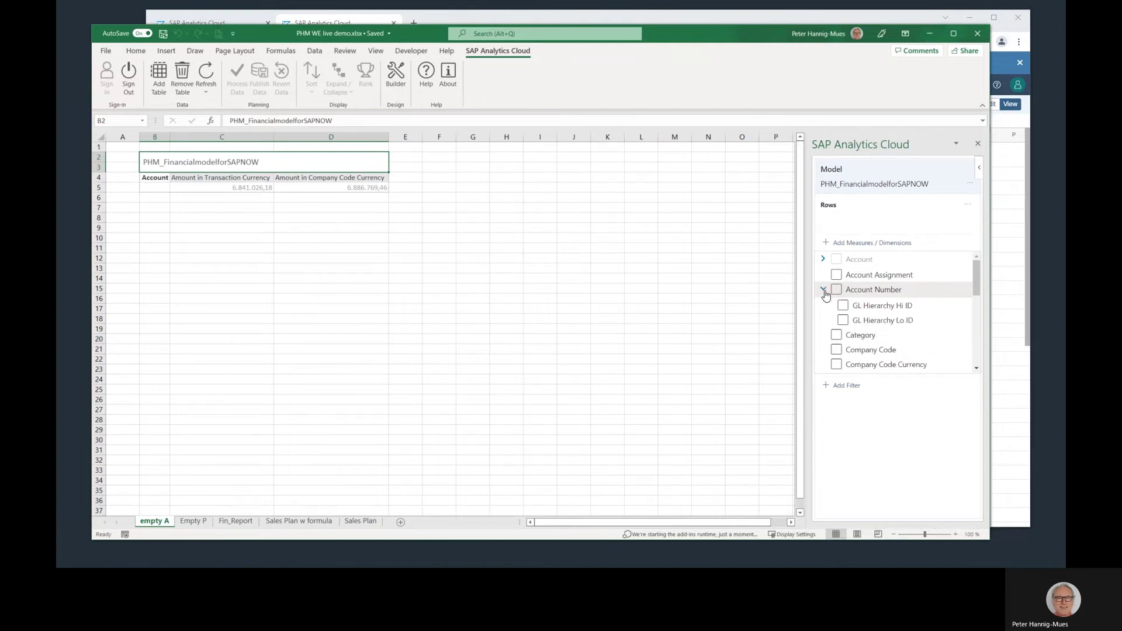
click(860, 321)
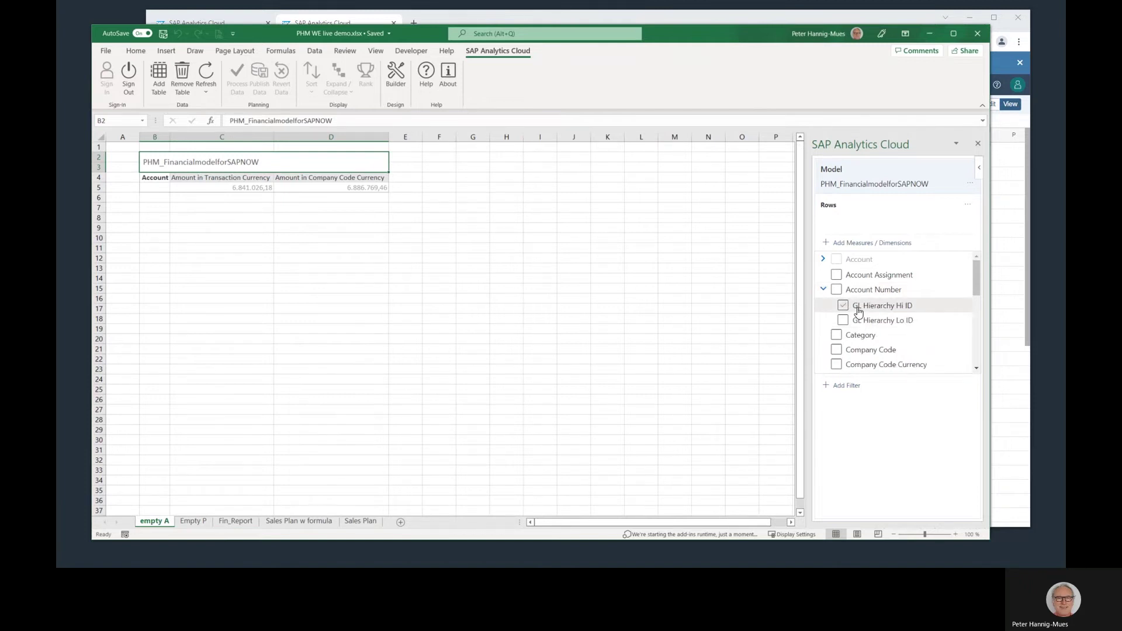
click(843, 309)
click(843, 321)
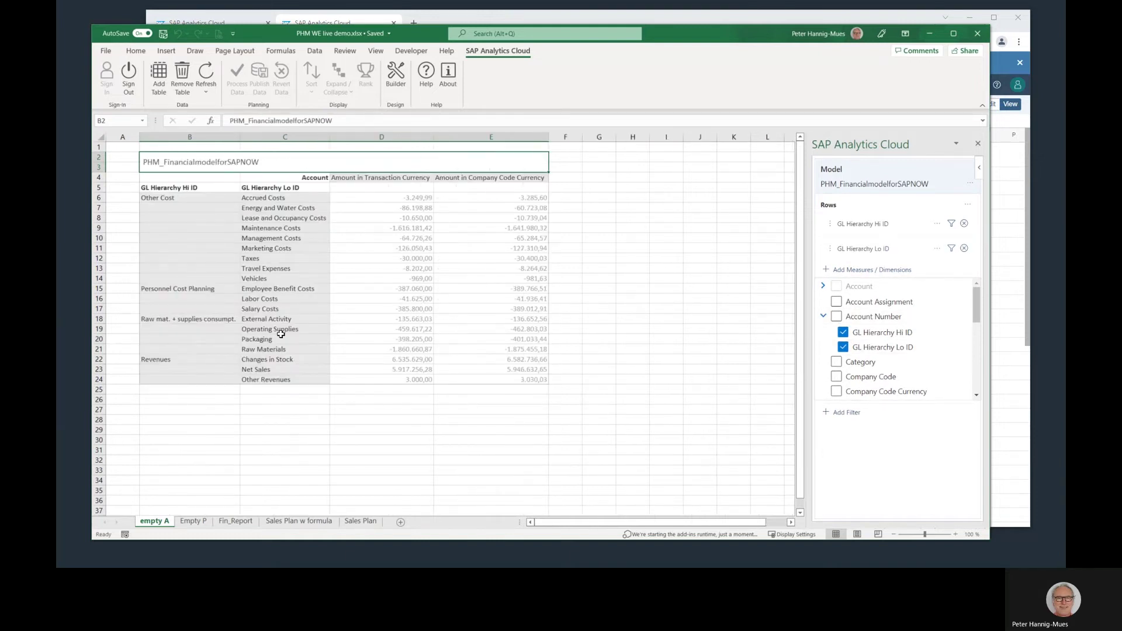
click(843, 332)
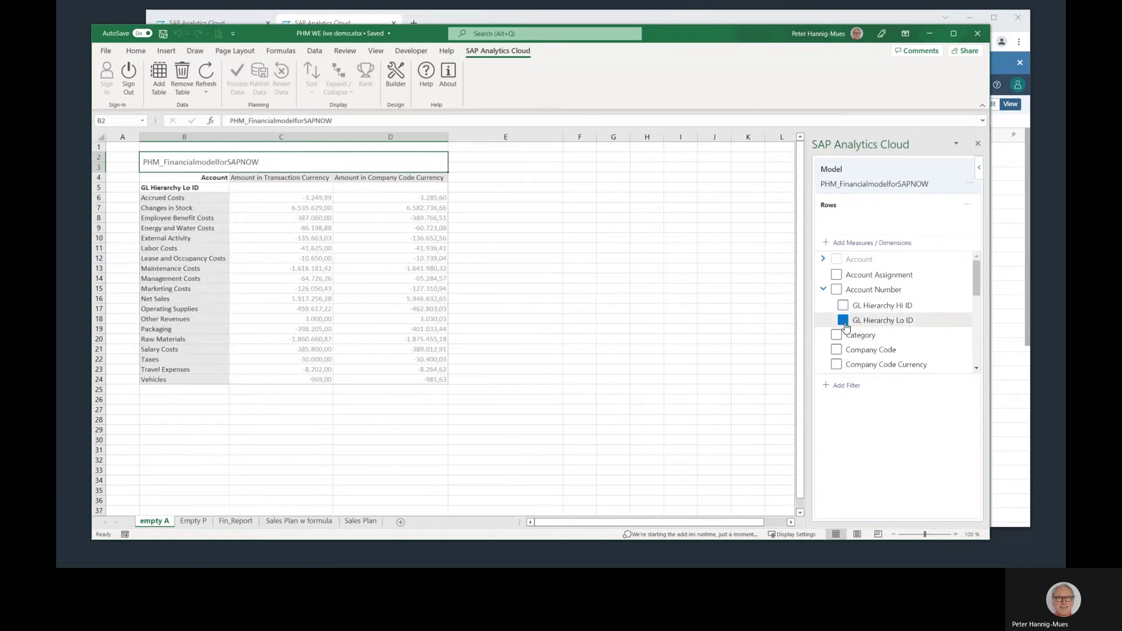
click(843, 323)
click(837, 292)
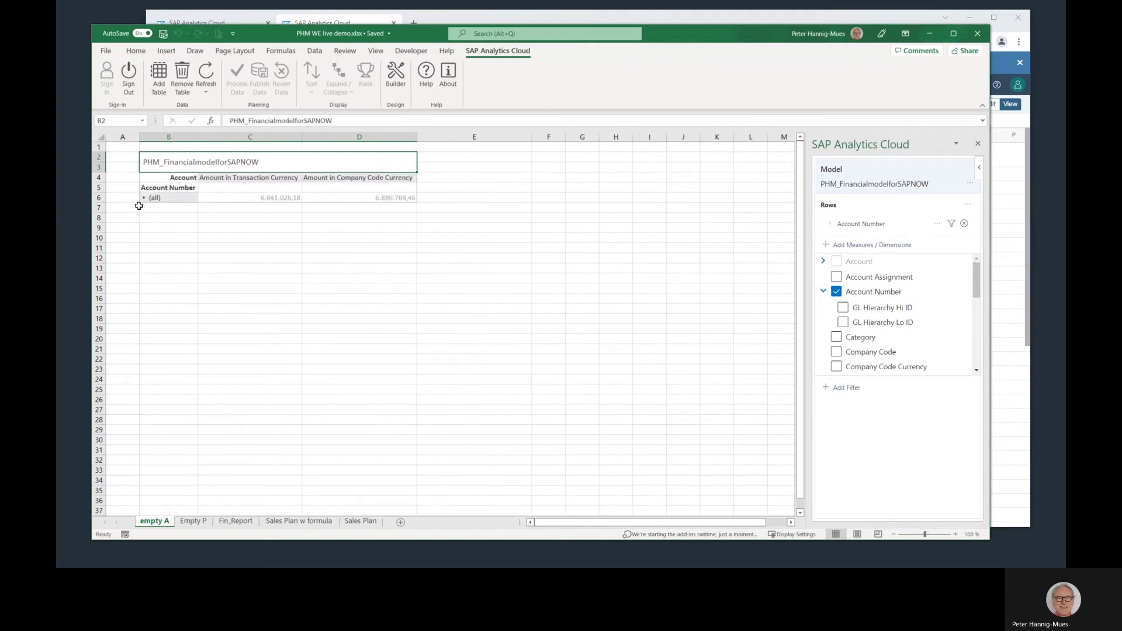
Expand the Account Number rows to Level 3, then close and reopen the builder pane.
click(188, 187)
click(338, 79)
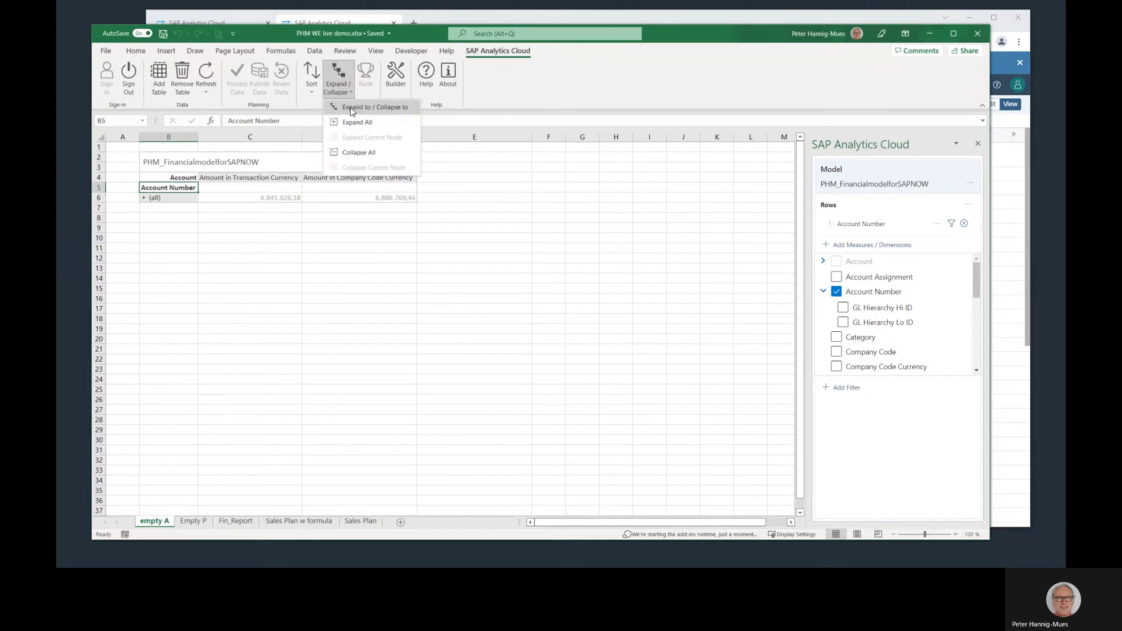
click(369, 109)
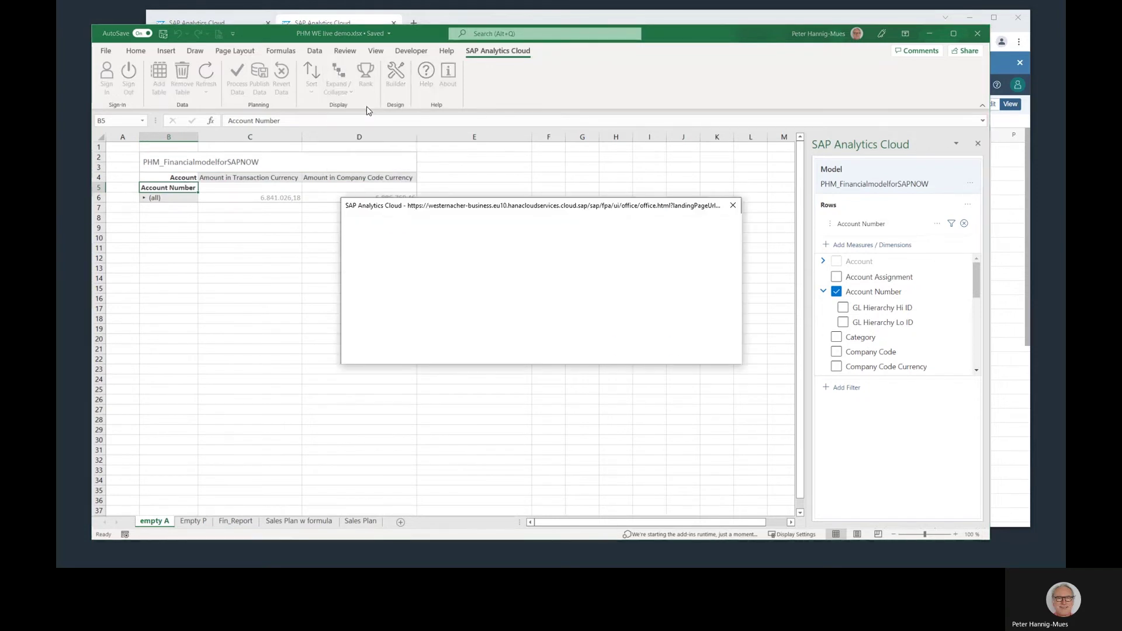
click(387, 260)
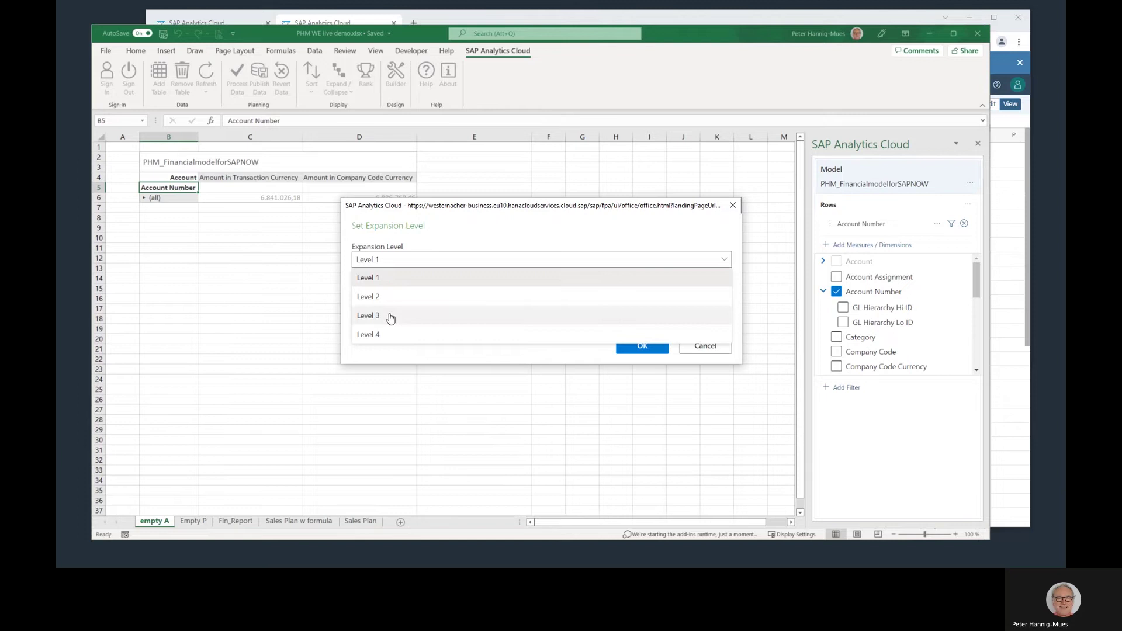
click(390, 317)
click(642, 346)
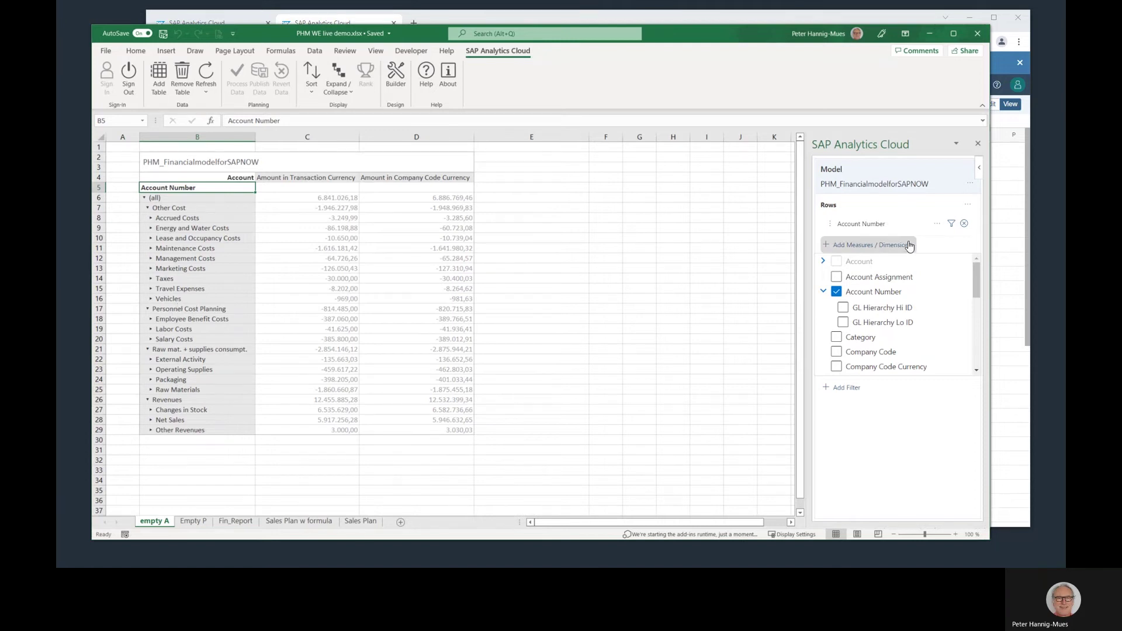
click(977, 143)
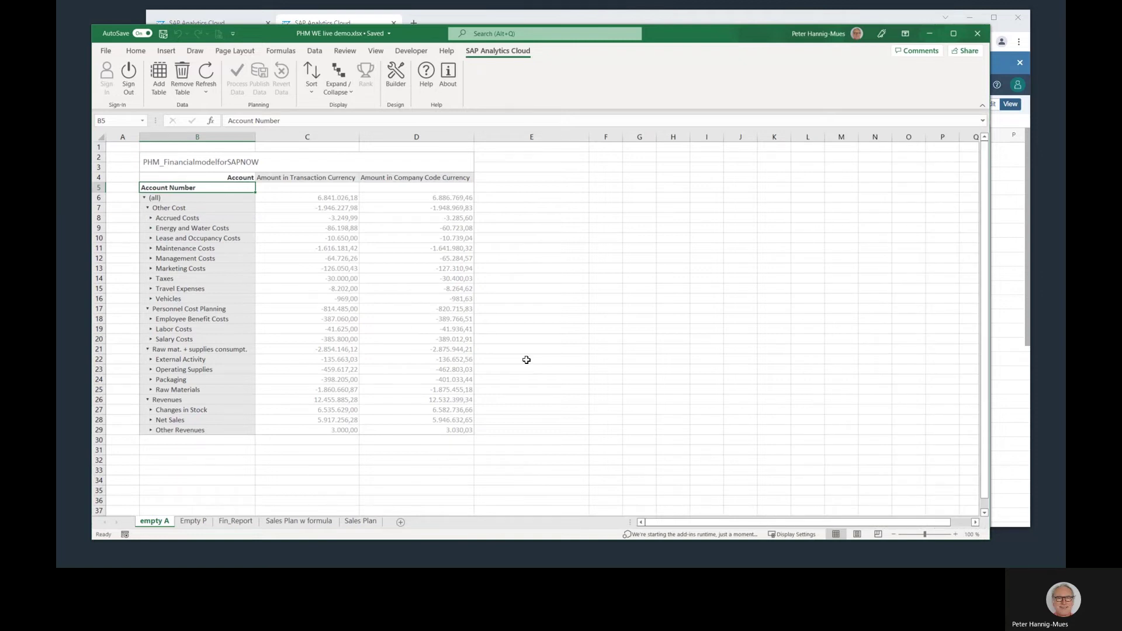
click(396, 83)
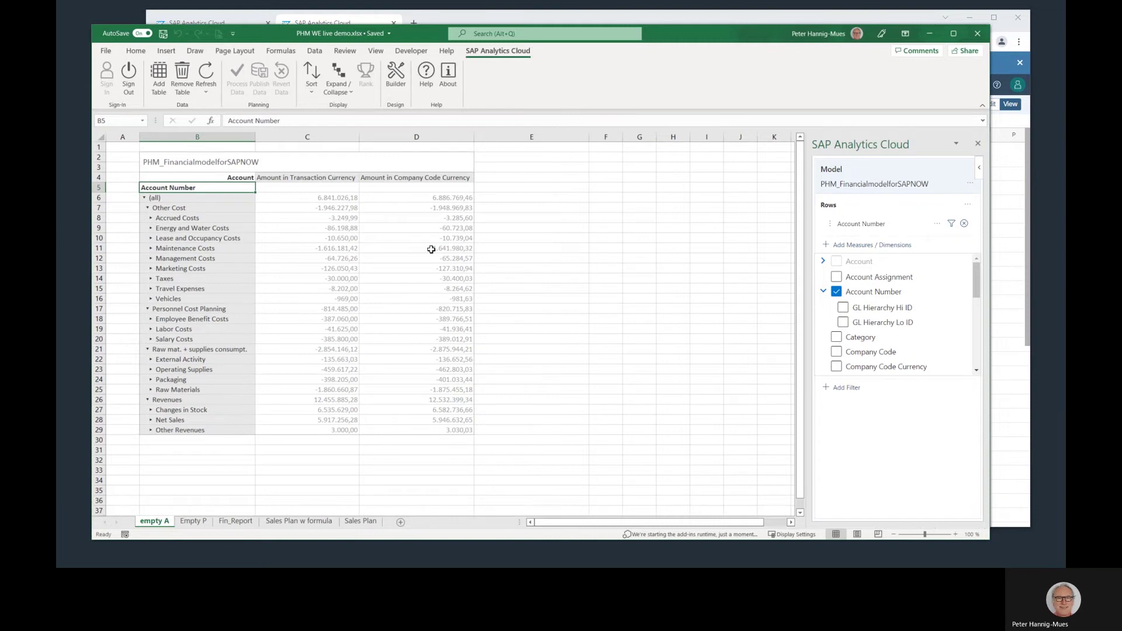
On sheet Empty P, insert a PHM_SAP_CEP_SALES_PLANNING table starting at B2.
click(193, 521)
click(155, 158)
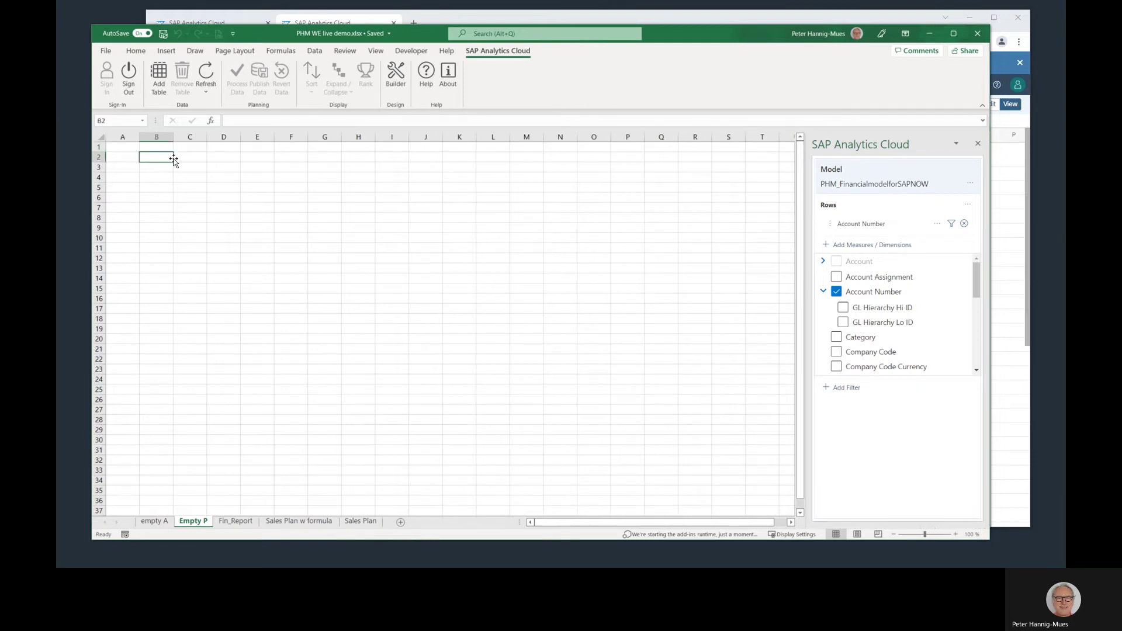
click(158, 76)
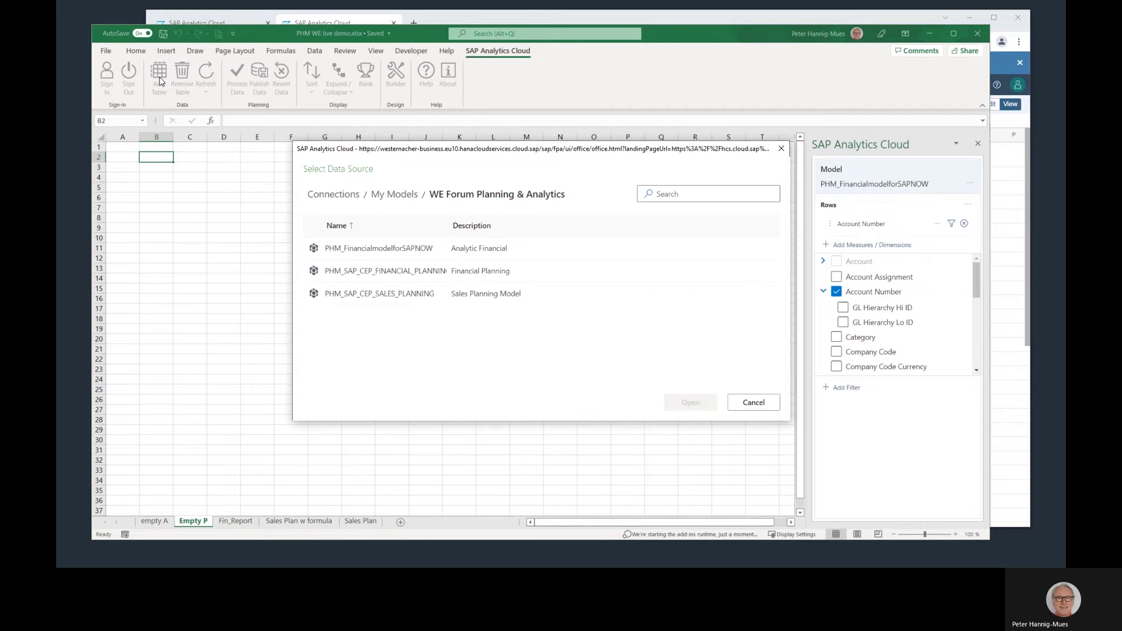
click(399, 294)
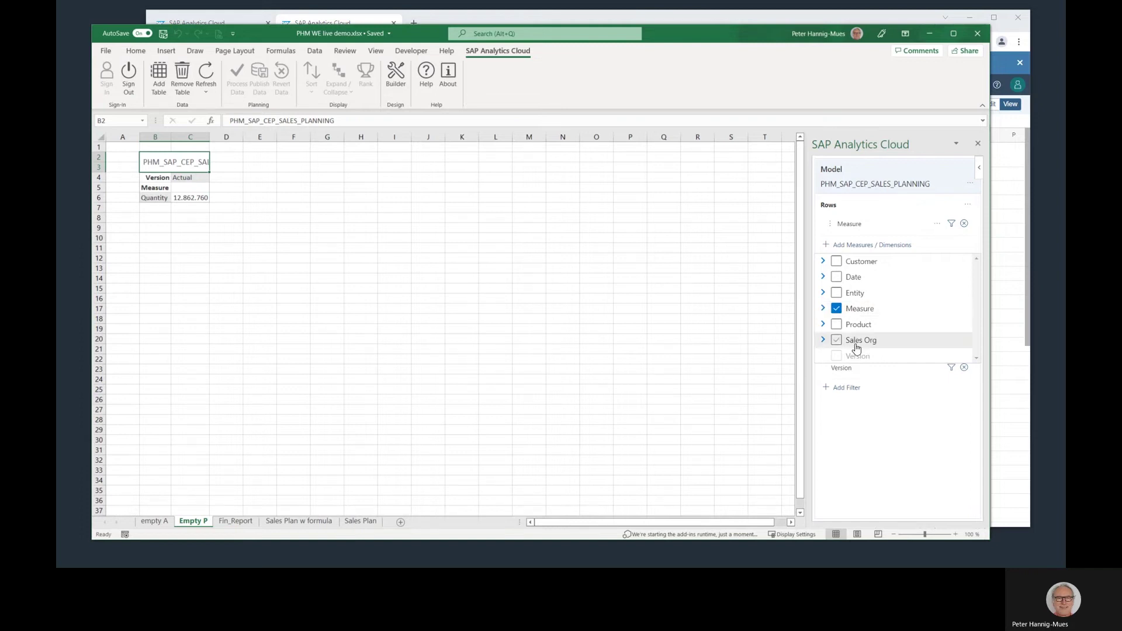
Add Entity and Product to the rows and move Measure below Product.
click(837, 292)
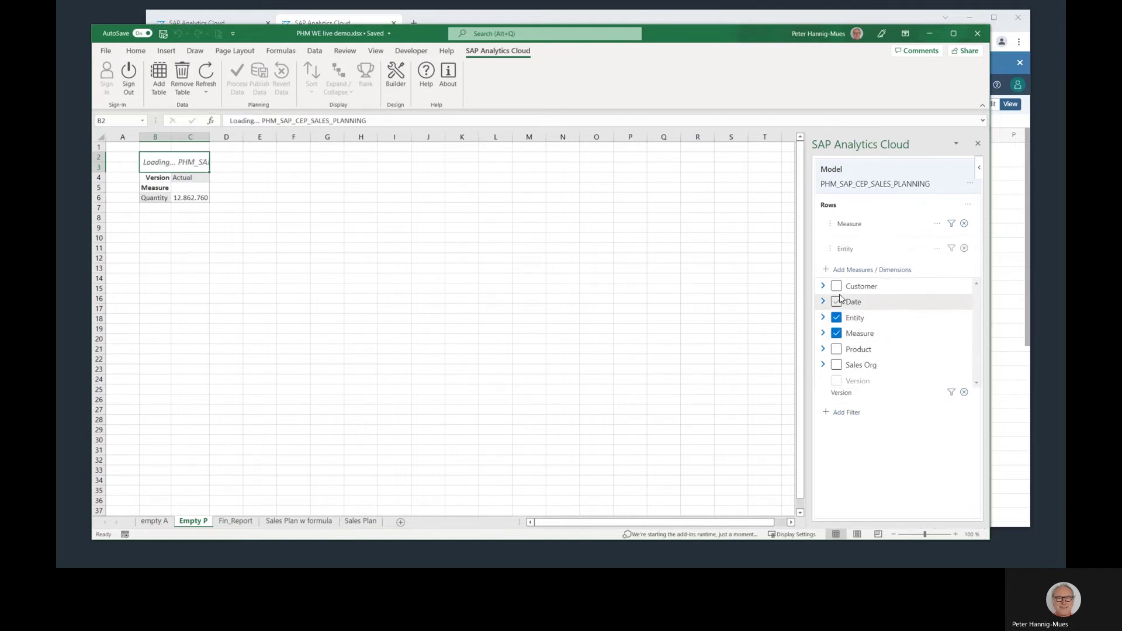
click(837, 349)
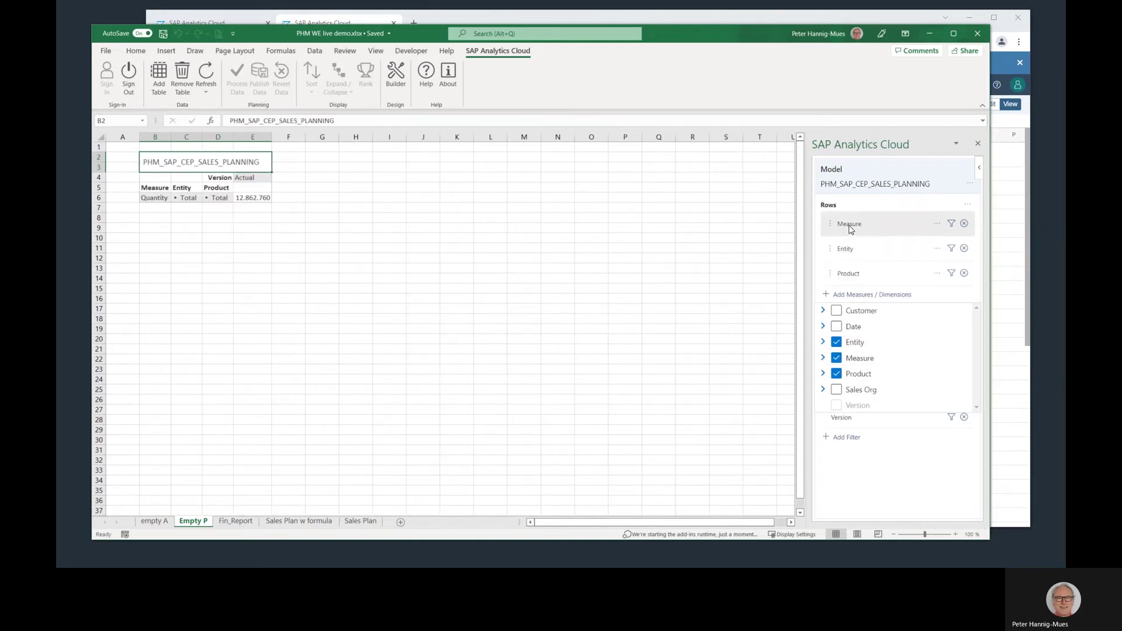
drag(850, 228, 852, 279)
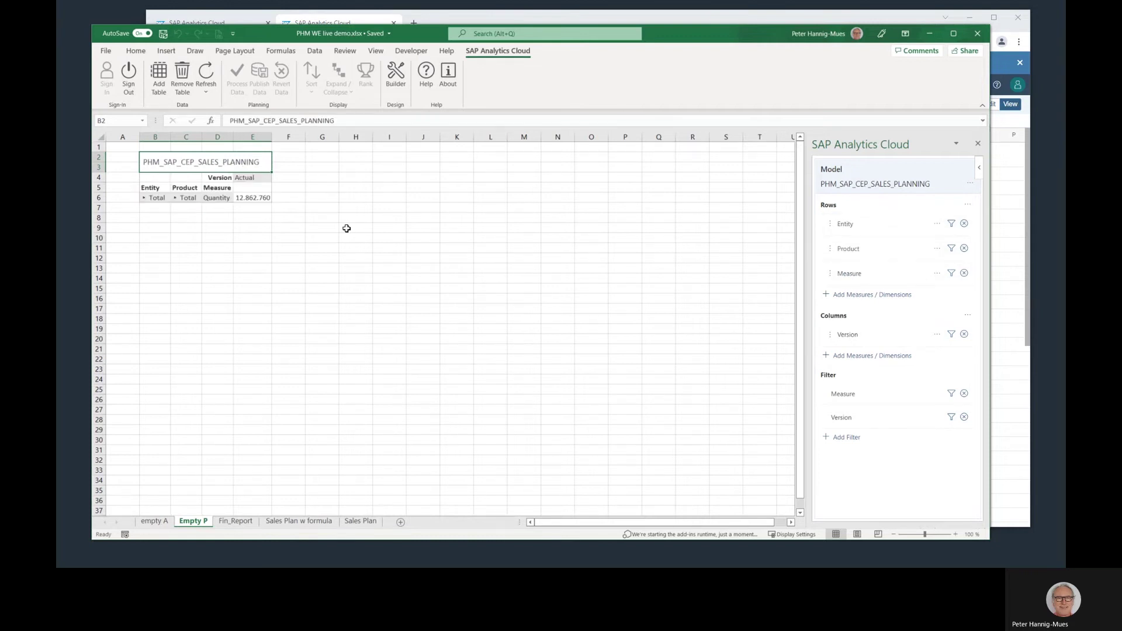
Filter Measure to also include Gross Sales and Net Sales.
click(951, 273)
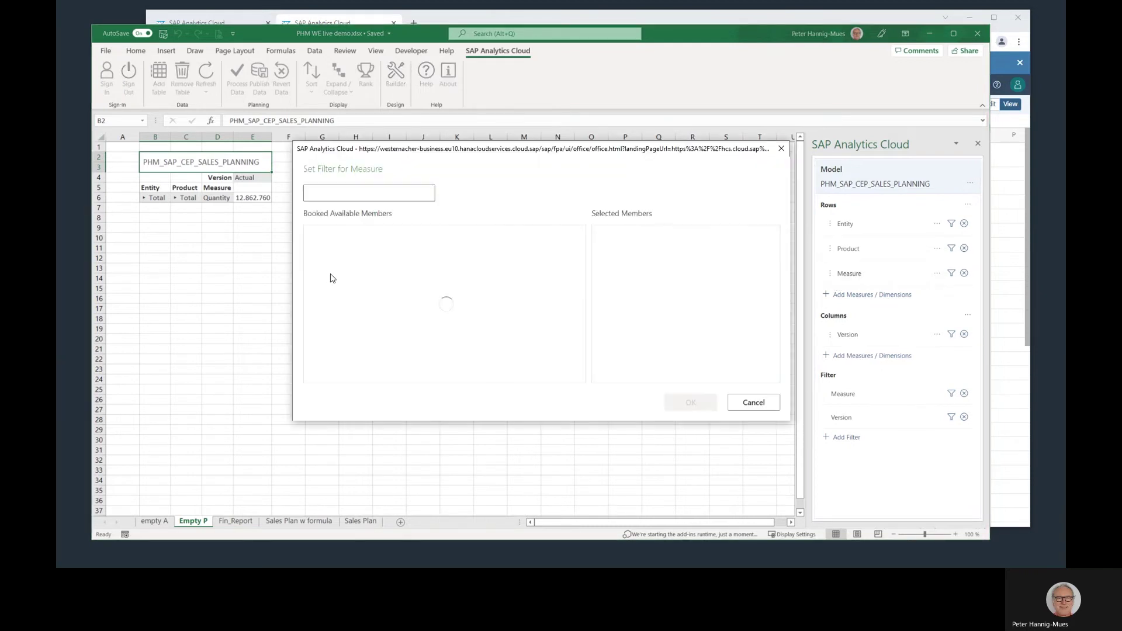
click(331, 283)
scroll(332, 289, down, 1)
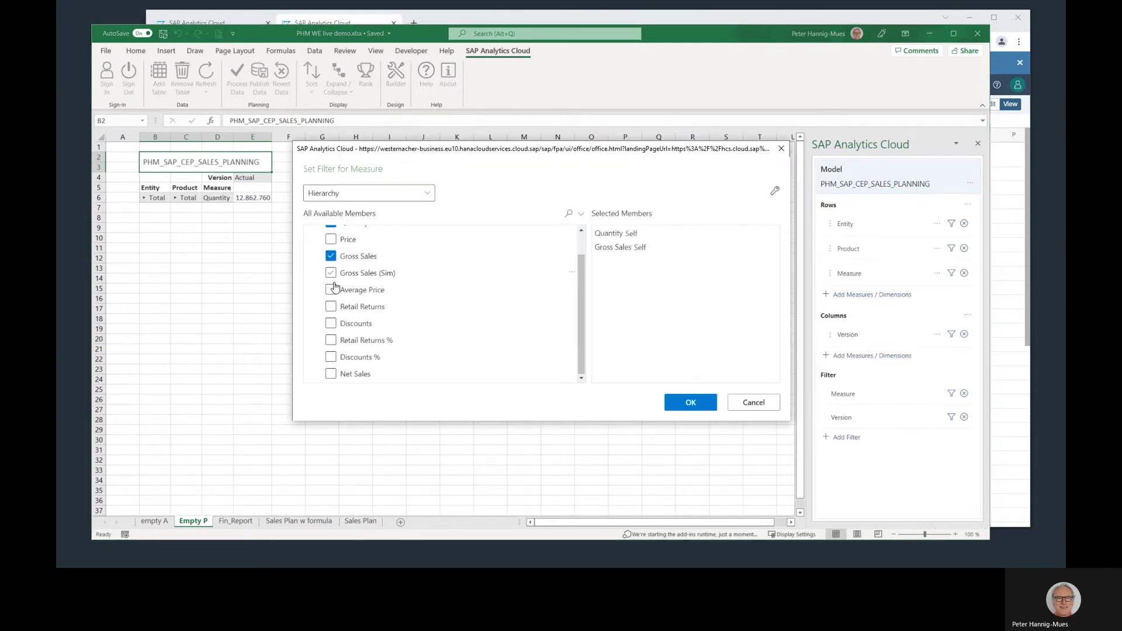
click(332, 374)
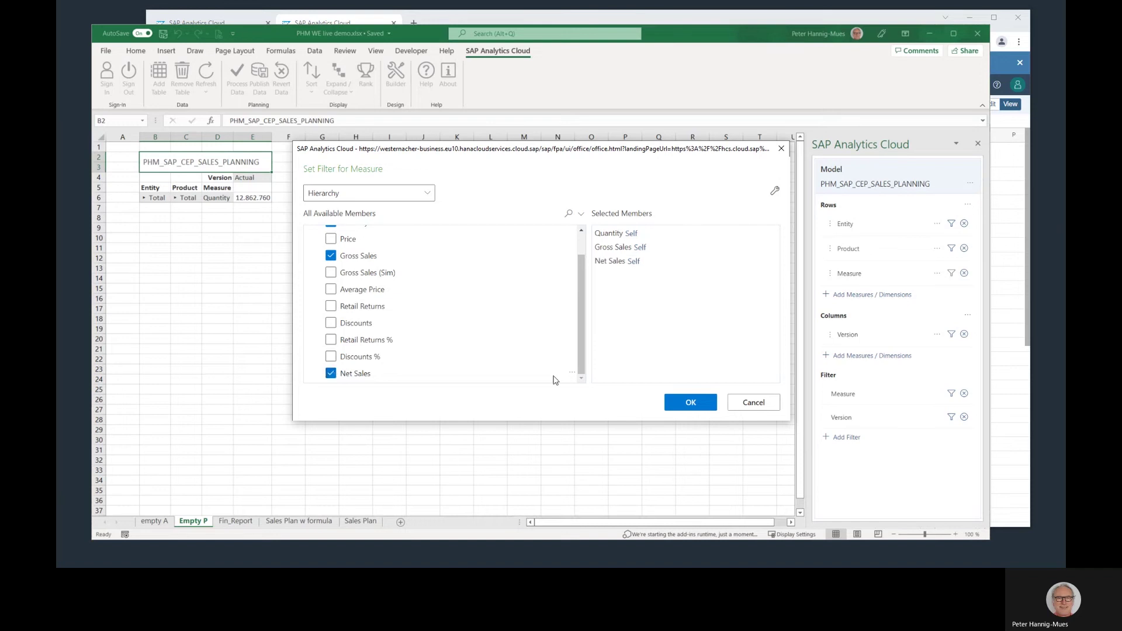
click(690, 402)
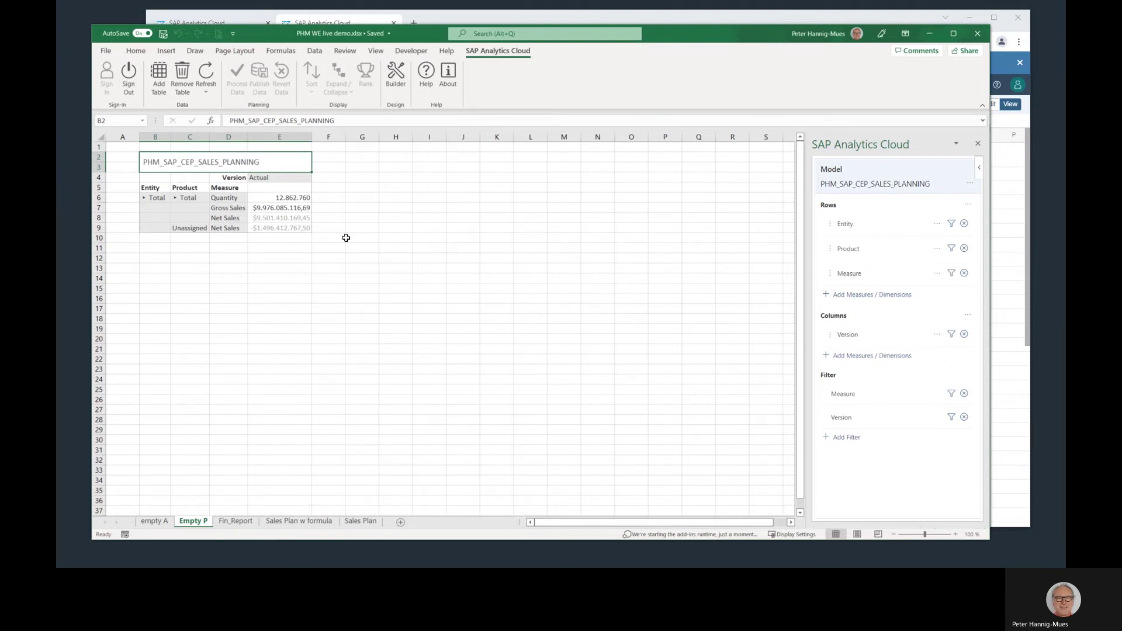
Restrict the Product filter to the Total member only.
click(952, 248)
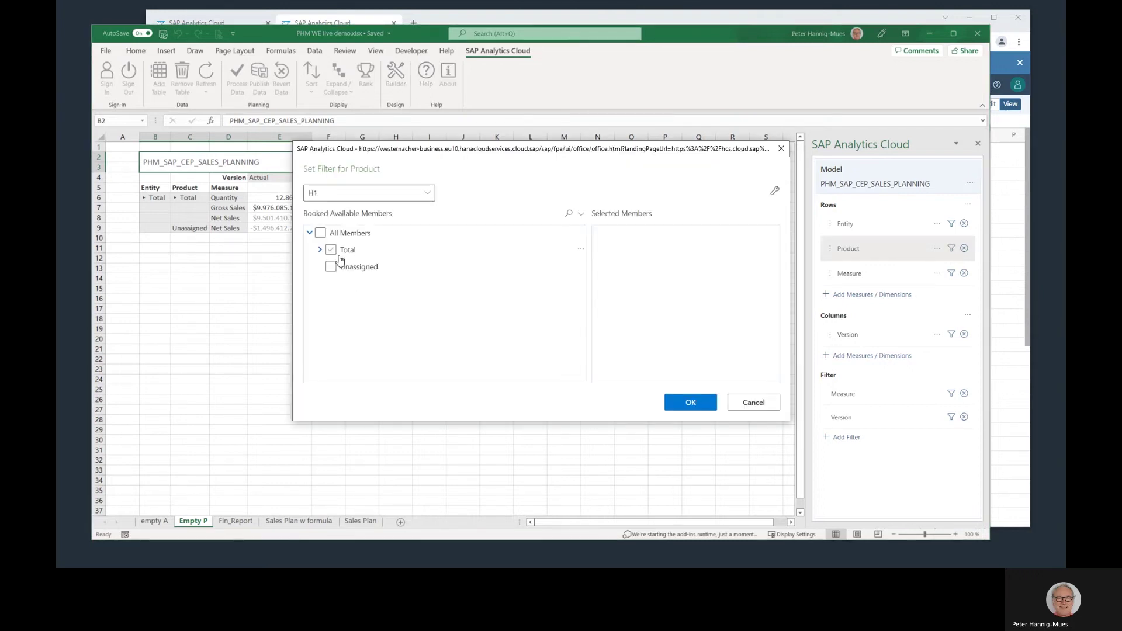
click(338, 253)
click(691, 403)
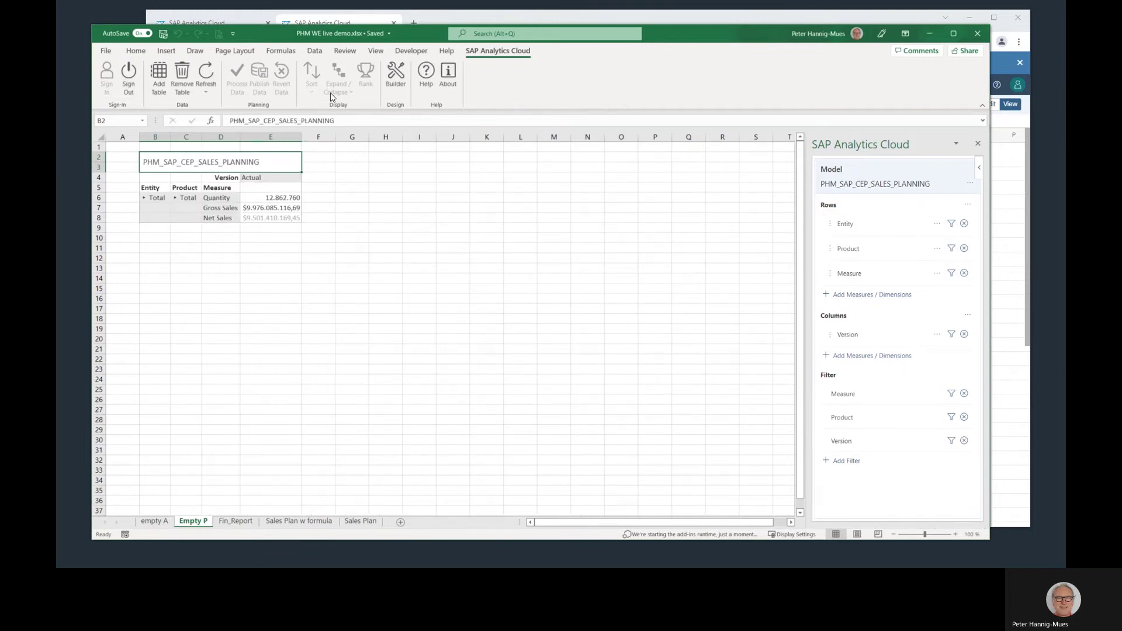
Expand Entity to Level 2 to show EMEA, Americas and APJ under Total.
click(153, 188)
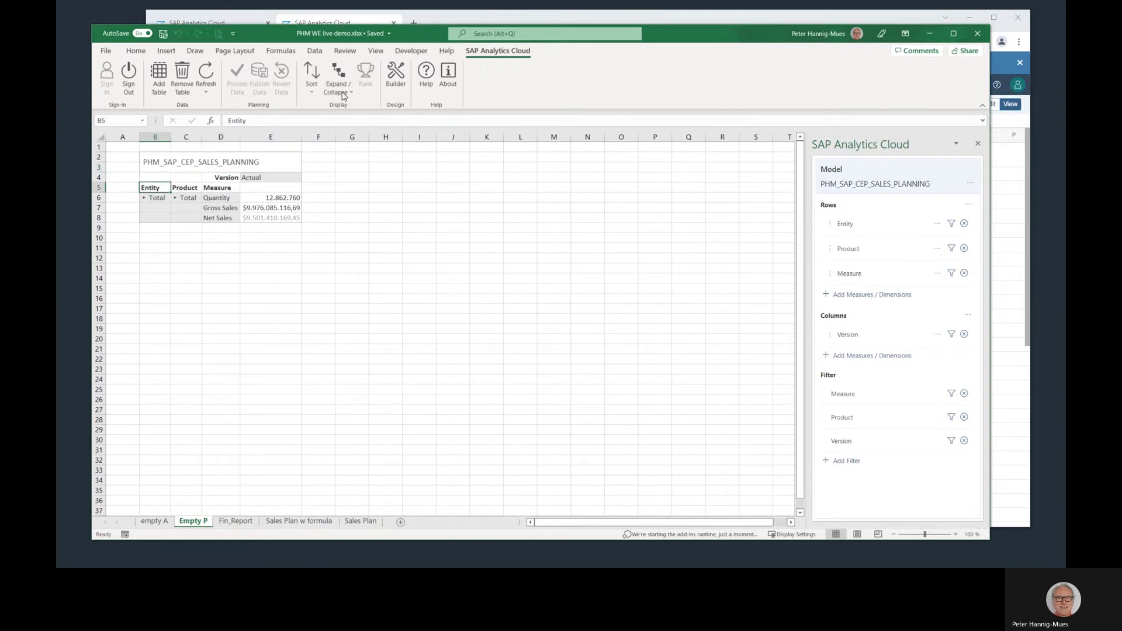
click(344, 94)
click(363, 108)
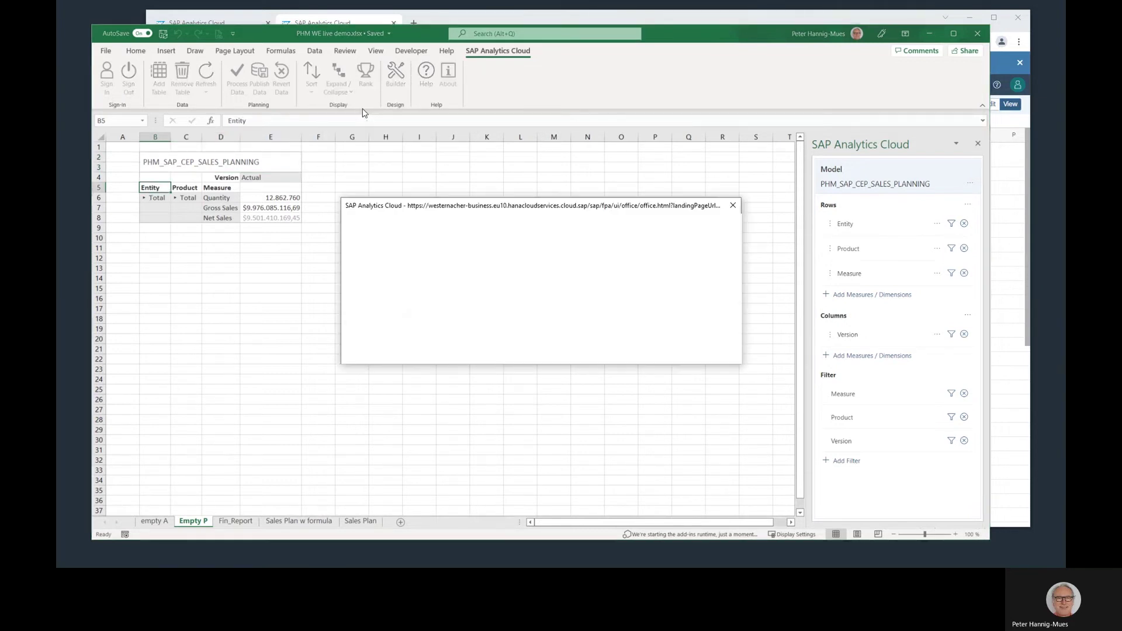
click(390, 265)
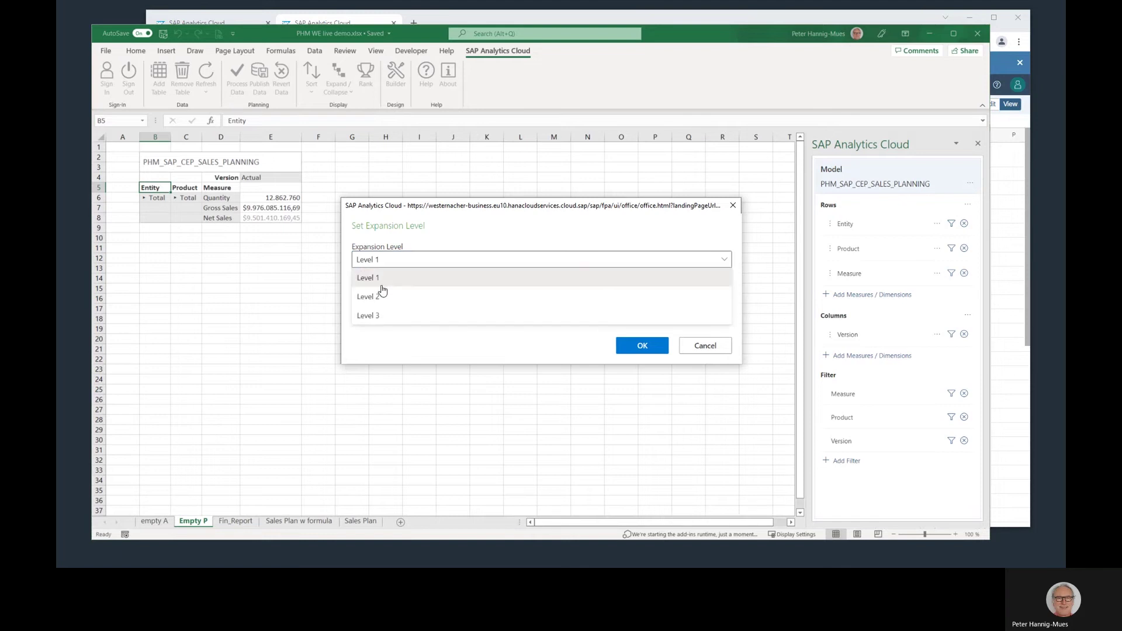
click(383, 295)
click(642, 346)
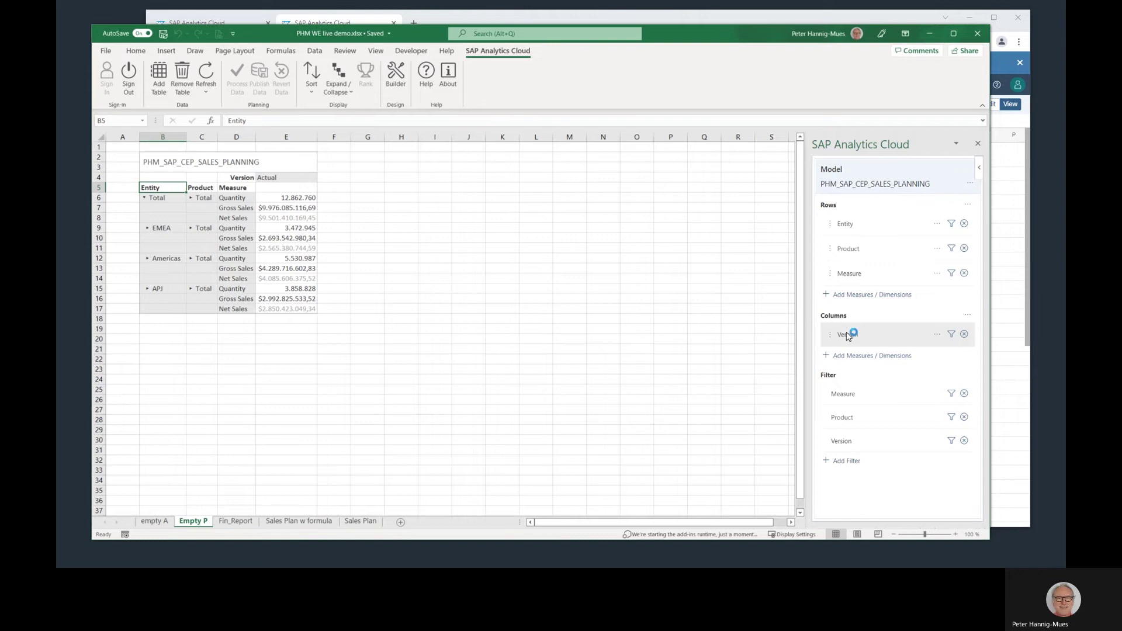
Filter Version to All Members, adding Actual, Budget, Forecast, Plan and PHM_private columns.
click(951, 334)
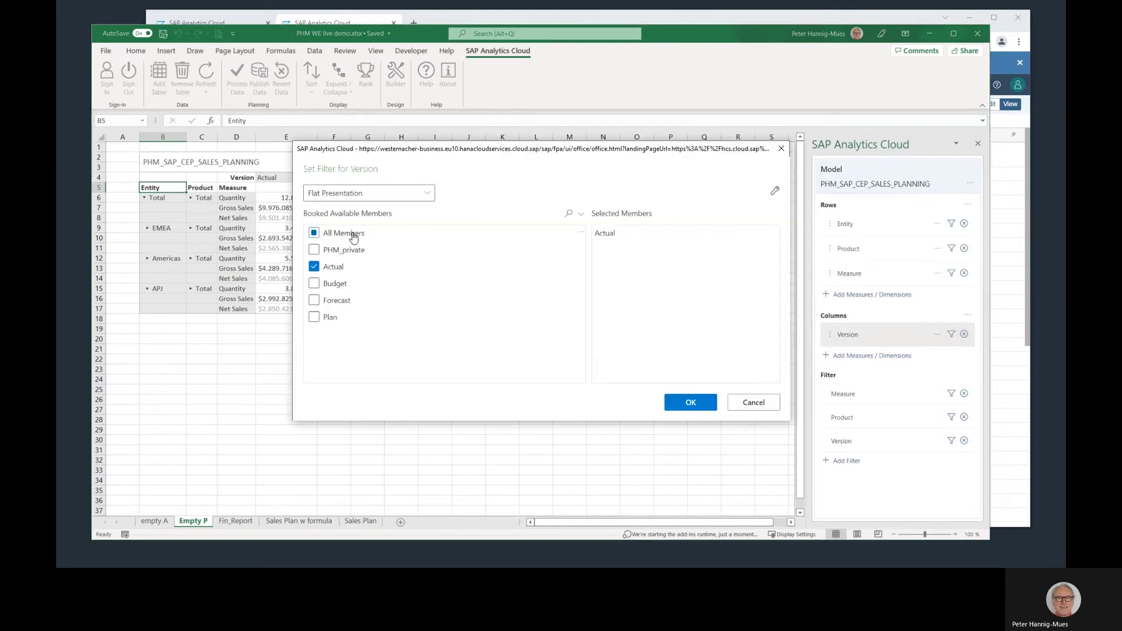
click(352, 233)
click(684, 400)
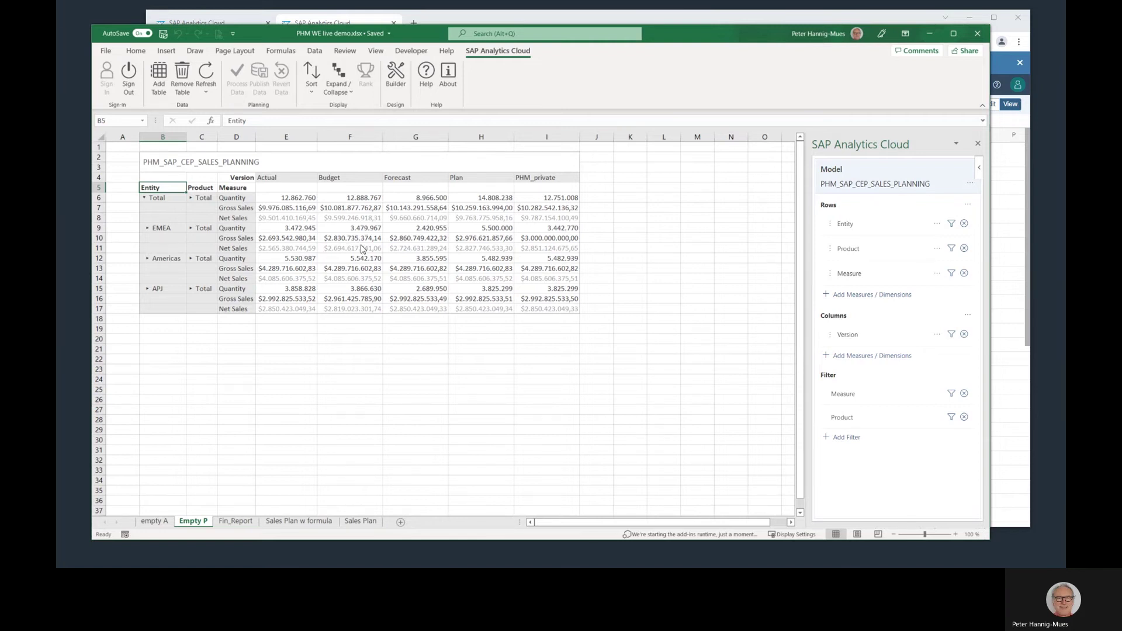
Switch to the browser showing the PHM_WE_story in SAP Analytics Cloud.
key(alt+Tab)
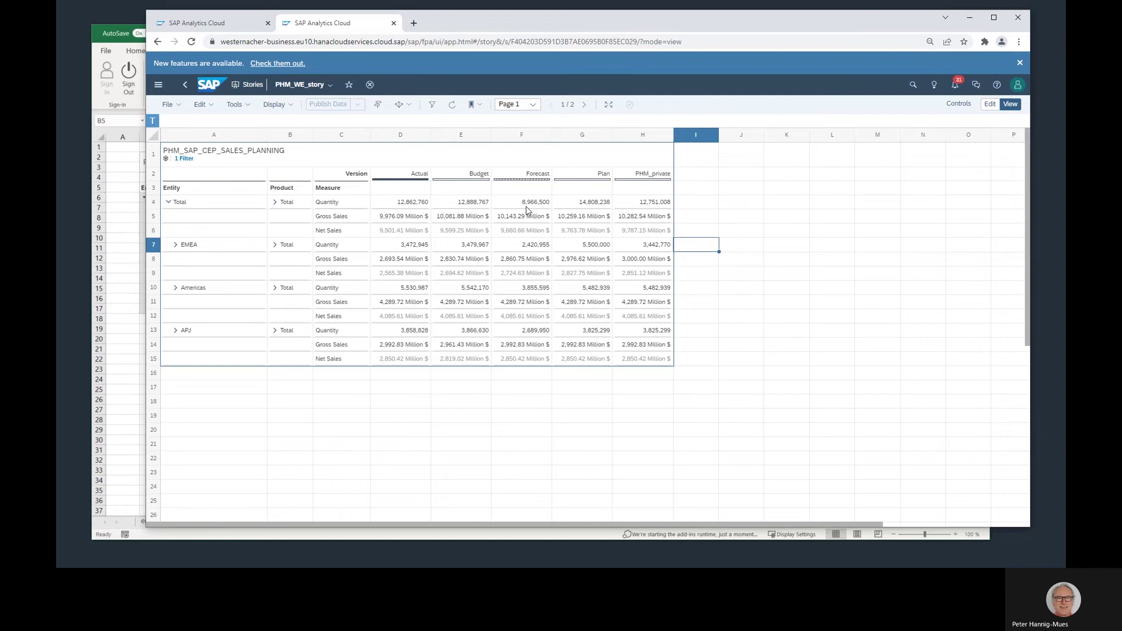
Copy PHM_private into a new private version named WE FC with category Forecast.
click(377, 104)
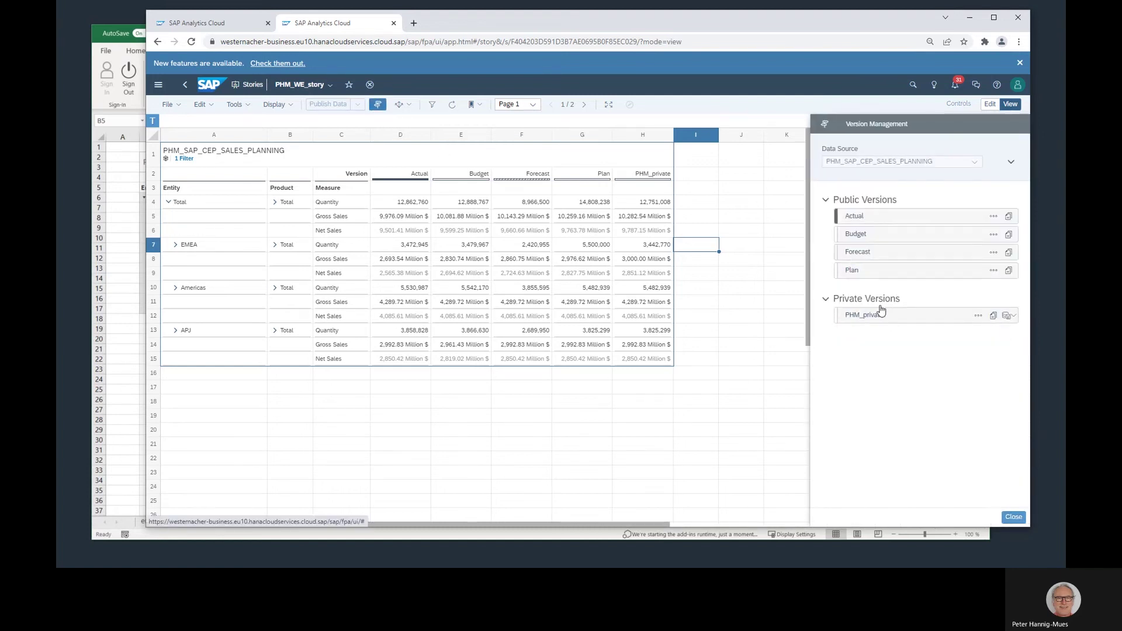
click(993, 316)
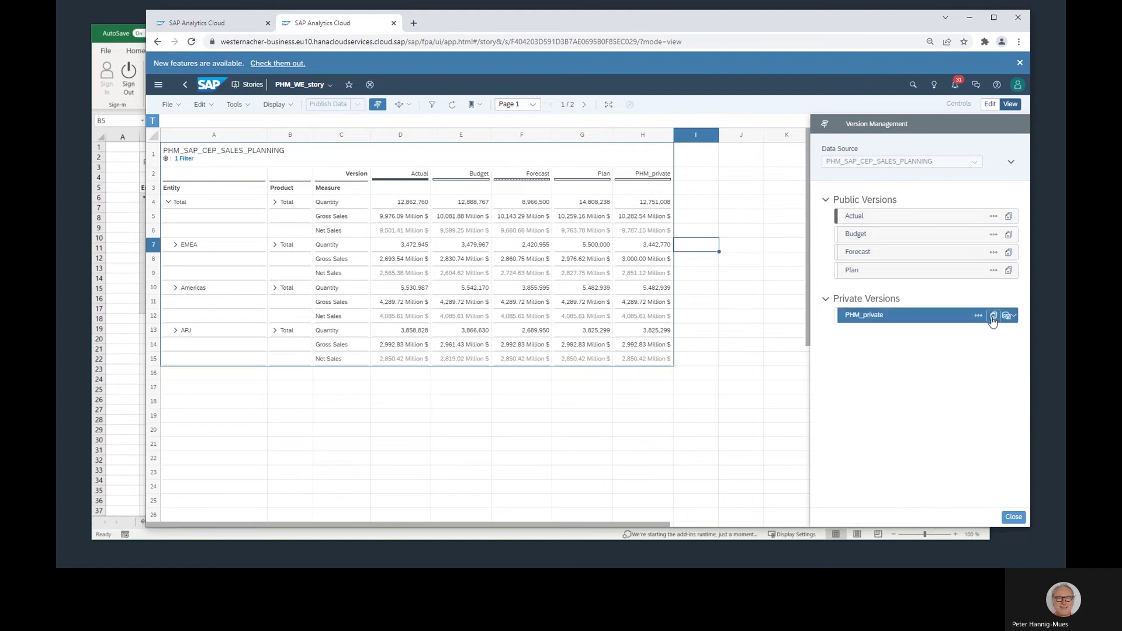
click(530, 200)
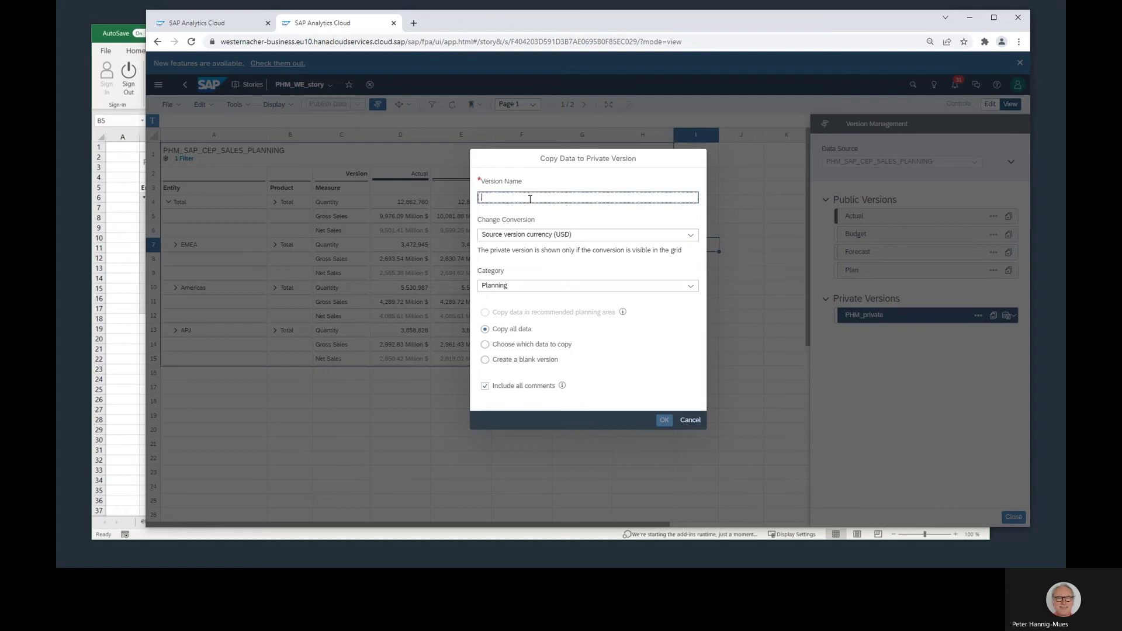
text(WE FC)
click(526, 287)
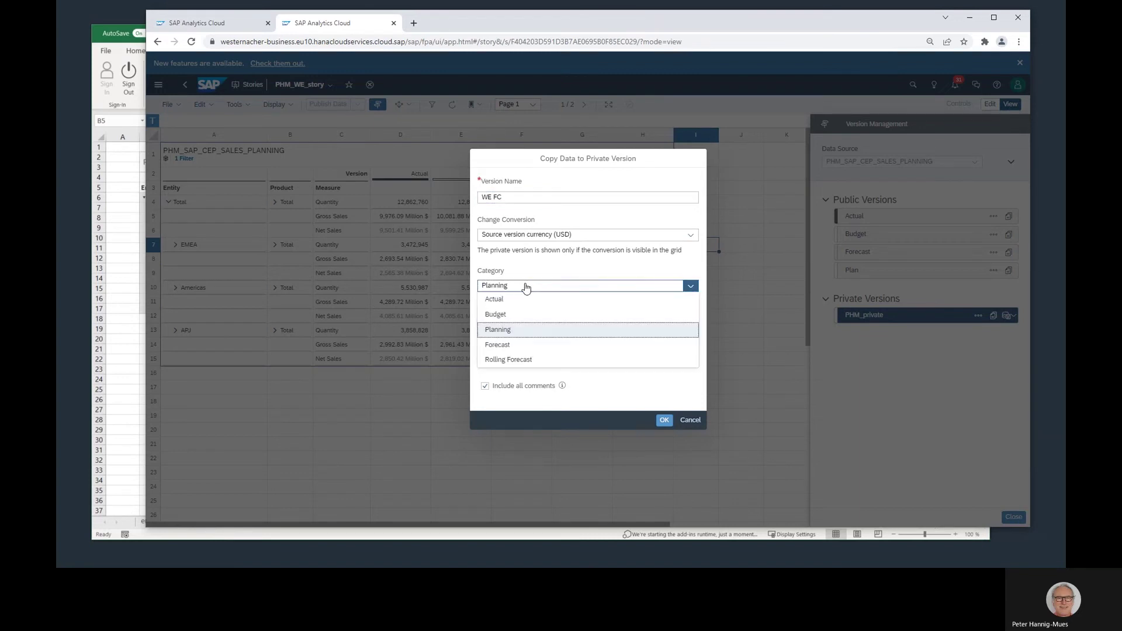
click(510, 345)
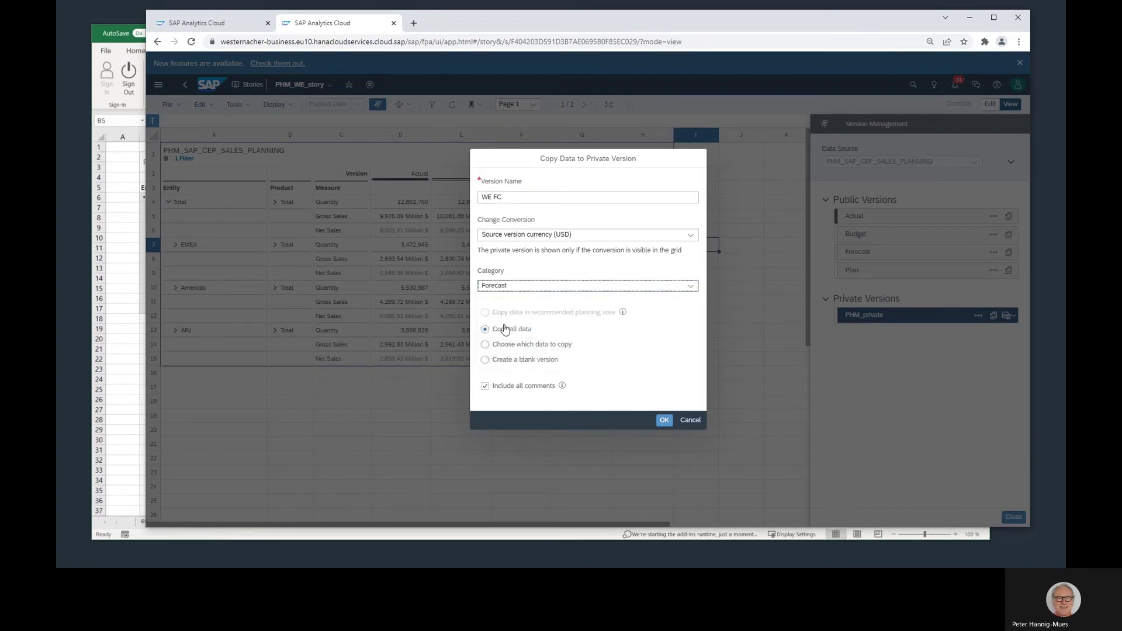
click(664, 421)
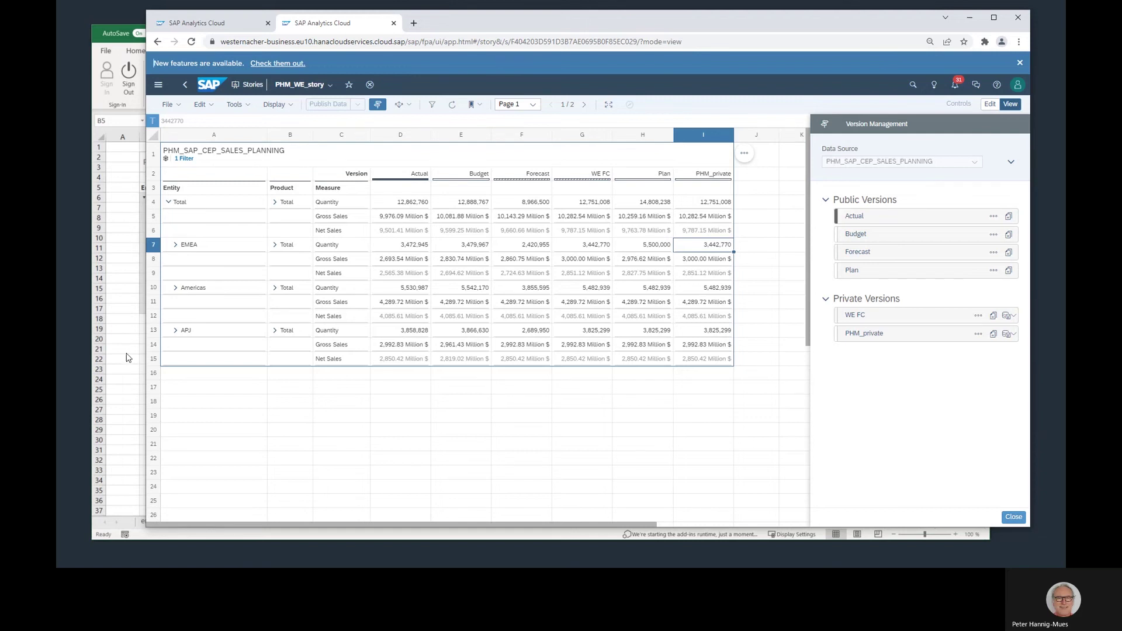
Refresh the Excel planning table so the new WE FC version column appears.
key(alt+Tab)
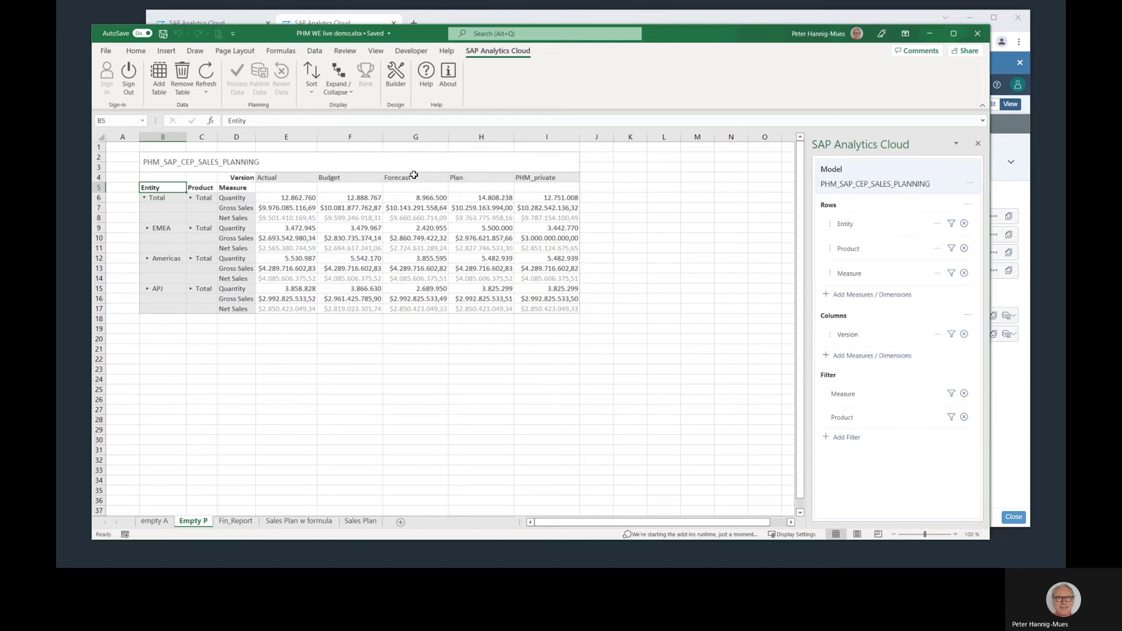
click(206, 88)
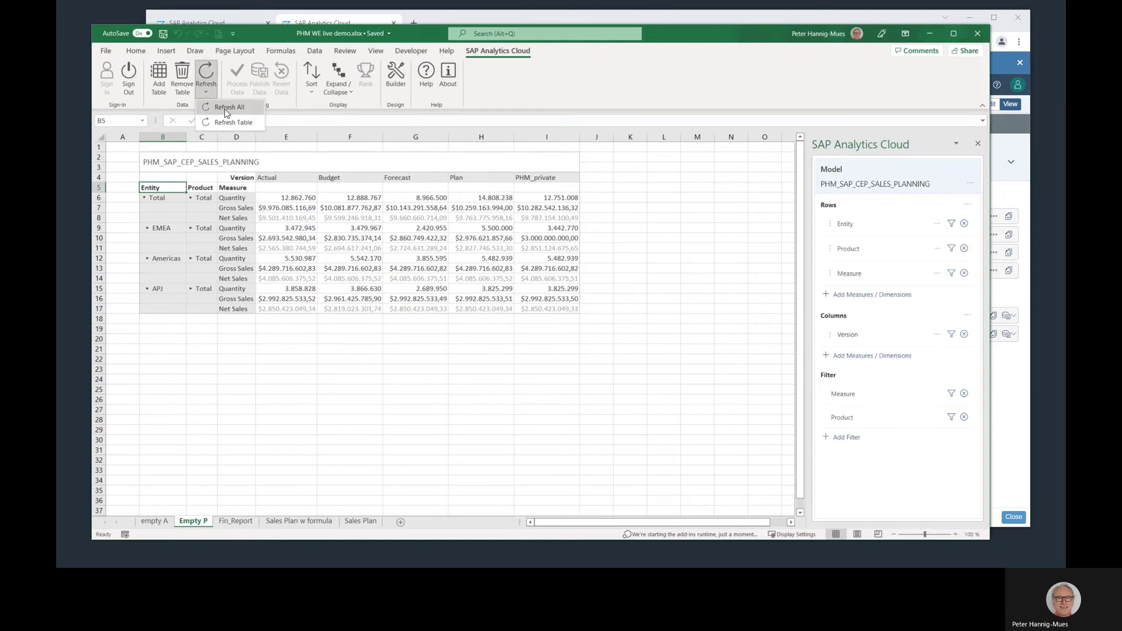
click(228, 124)
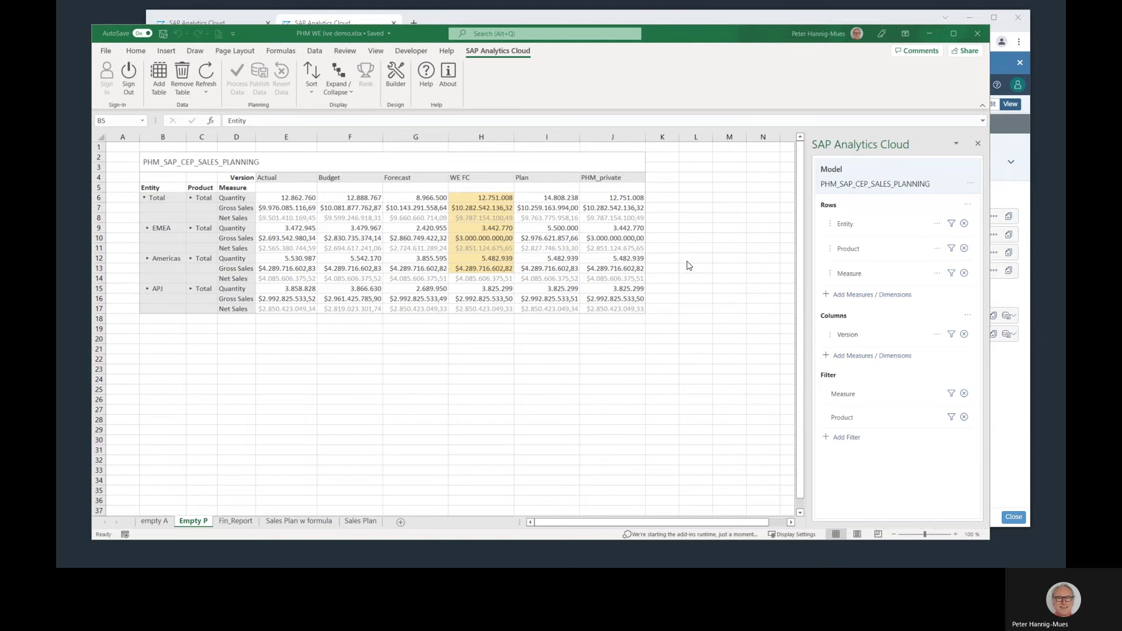
In the SAC story, view PHM_private's change history, then return to the Excel workbook.
key(alt+Tab)
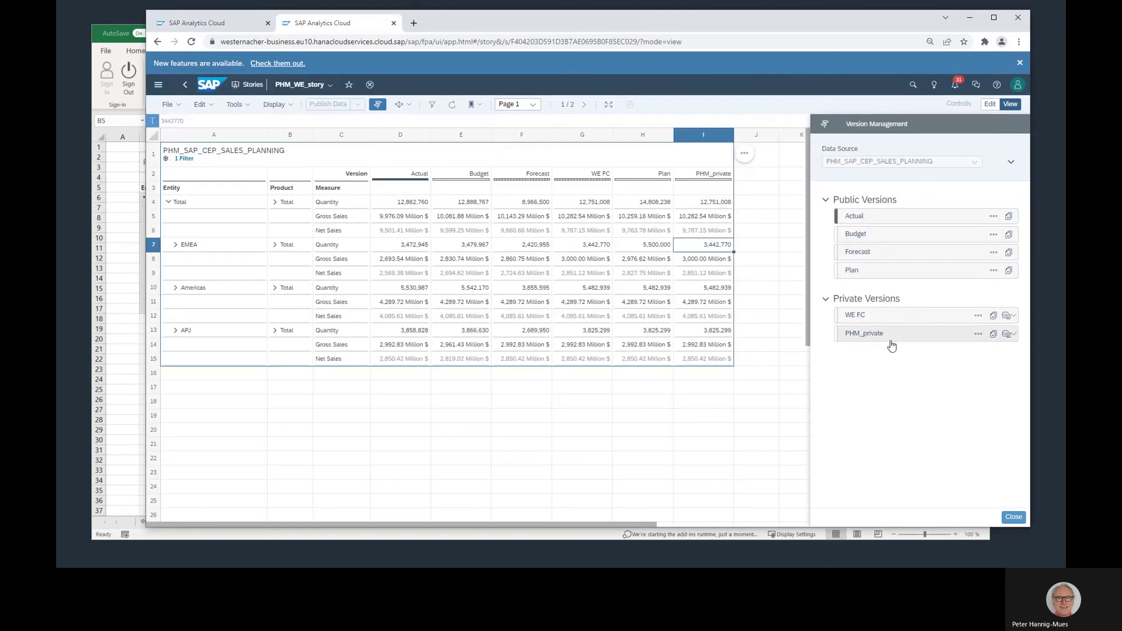
click(993, 334)
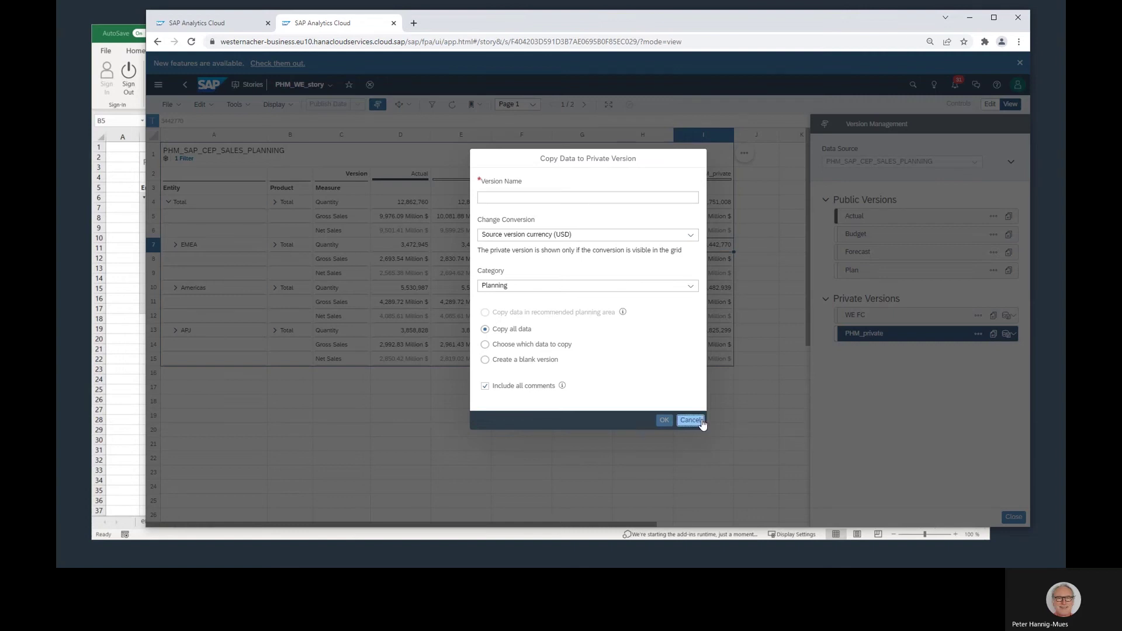
click(694, 420)
click(978, 335)
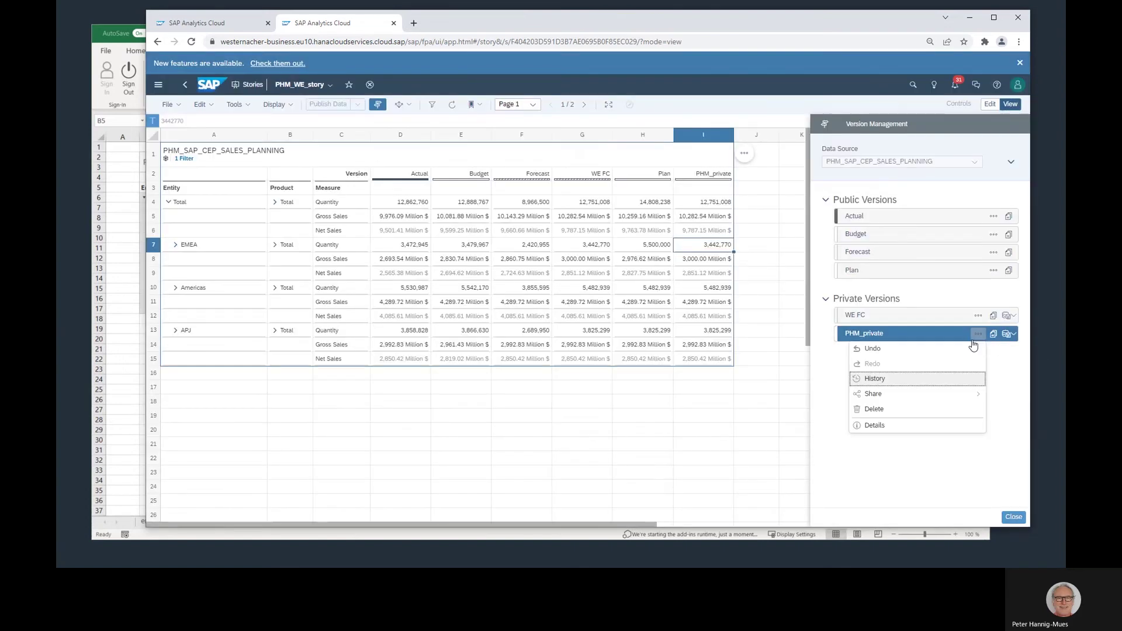
click(902, 381)
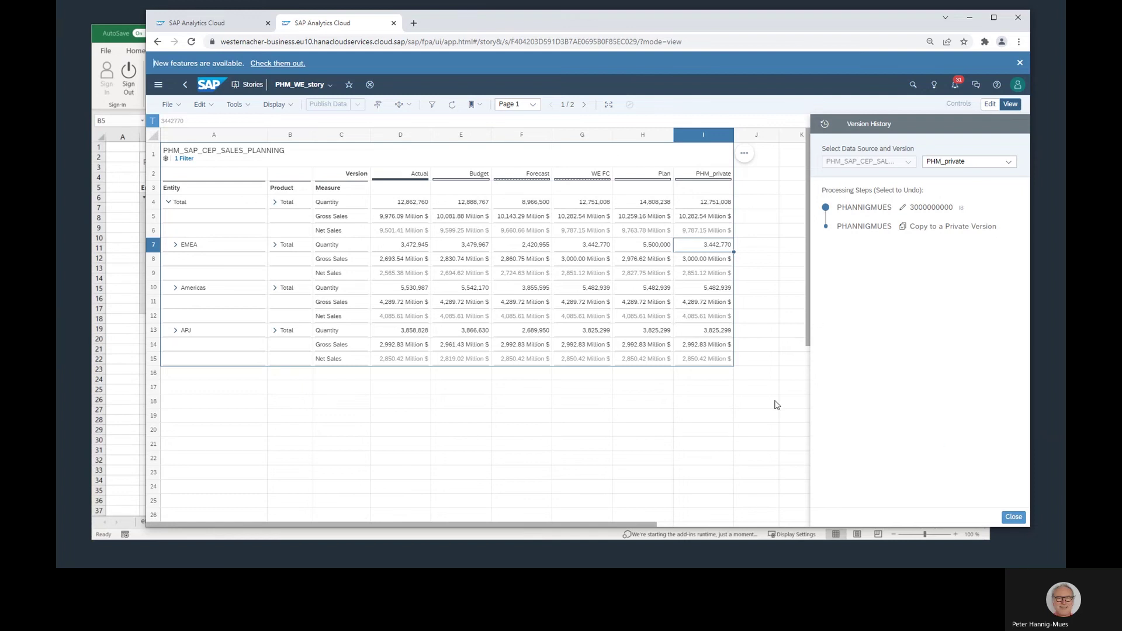
key(alt+Tab)
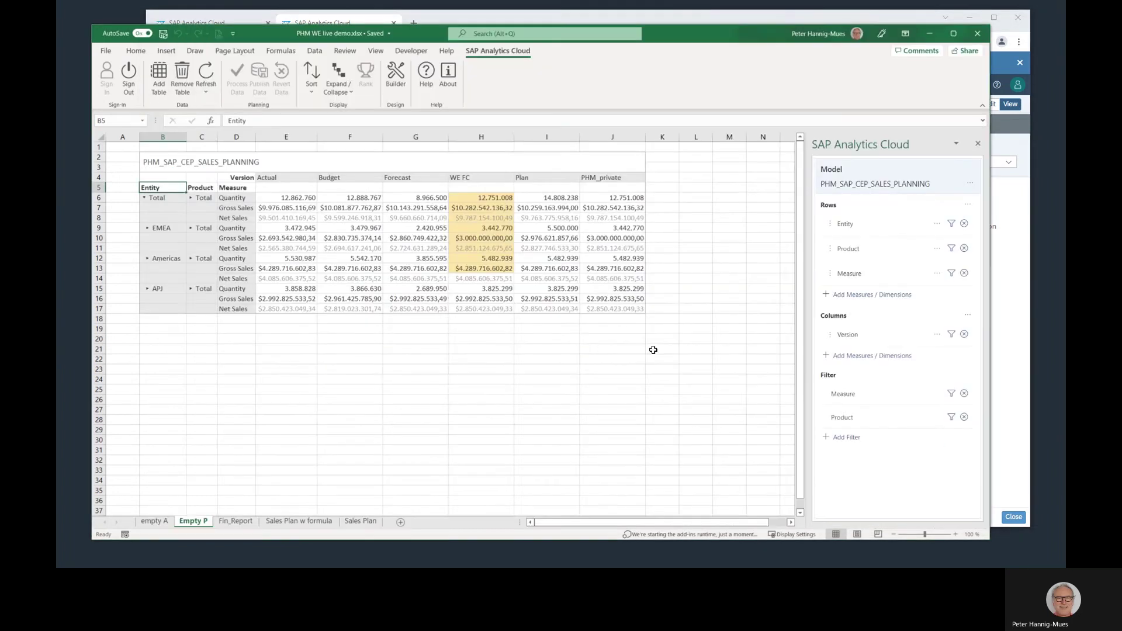
click(607, 240)
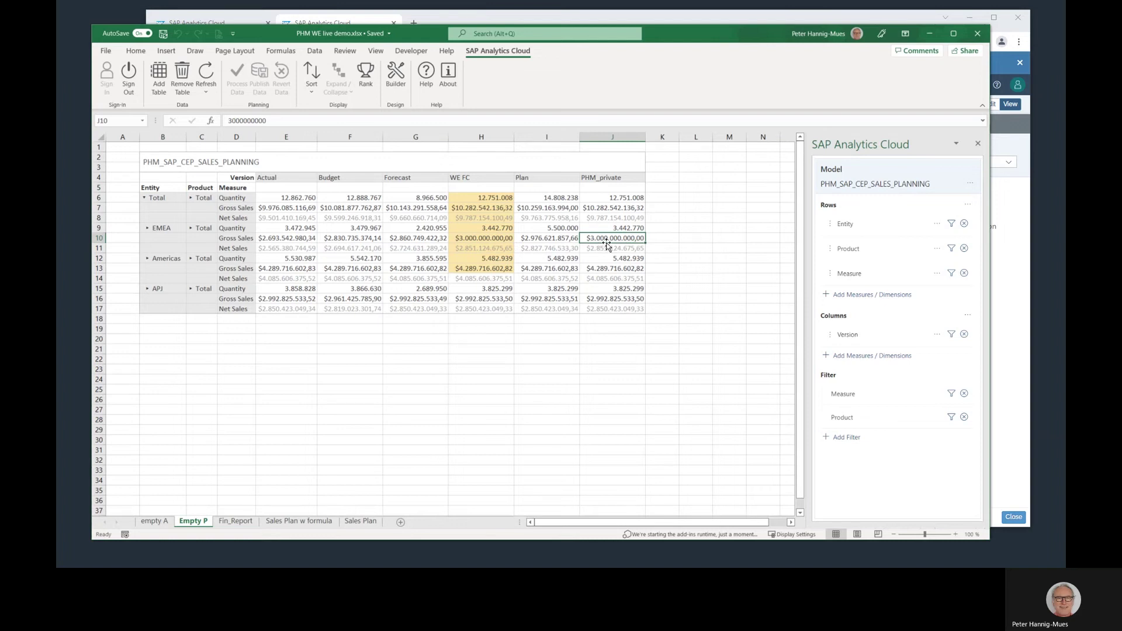
double_click(606, 245)
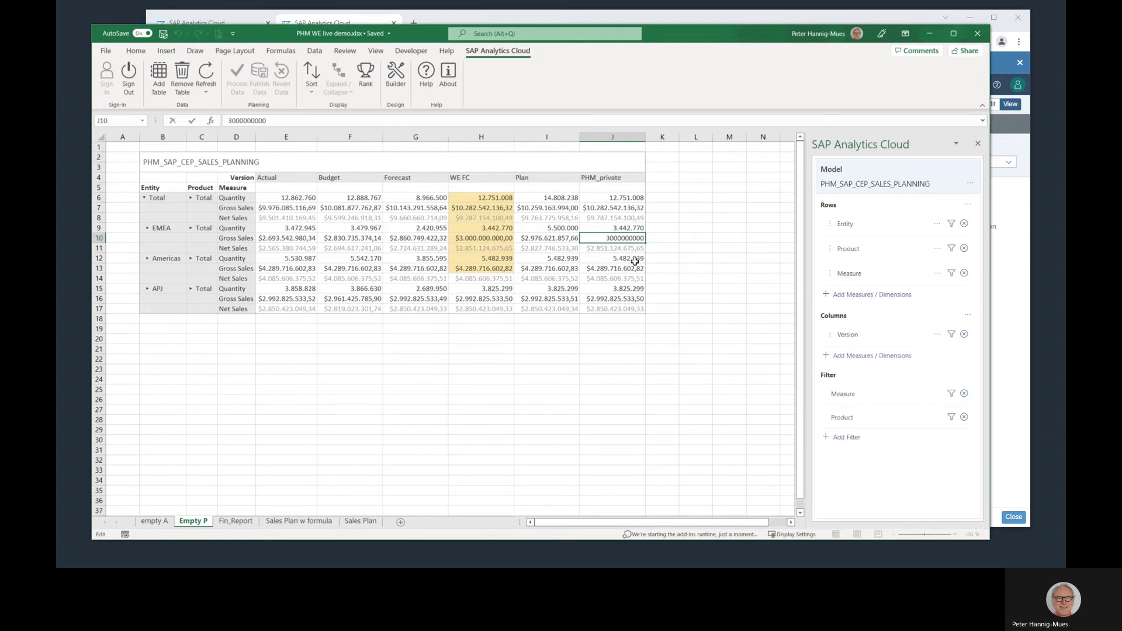
text(4)
key(Return)
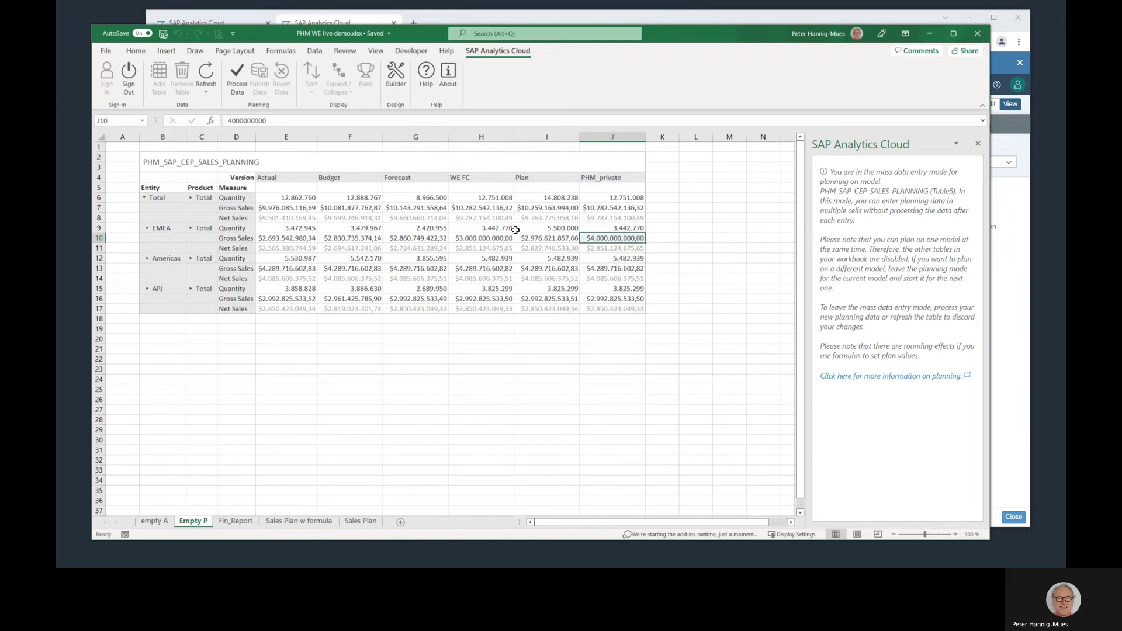
click(238, 88)
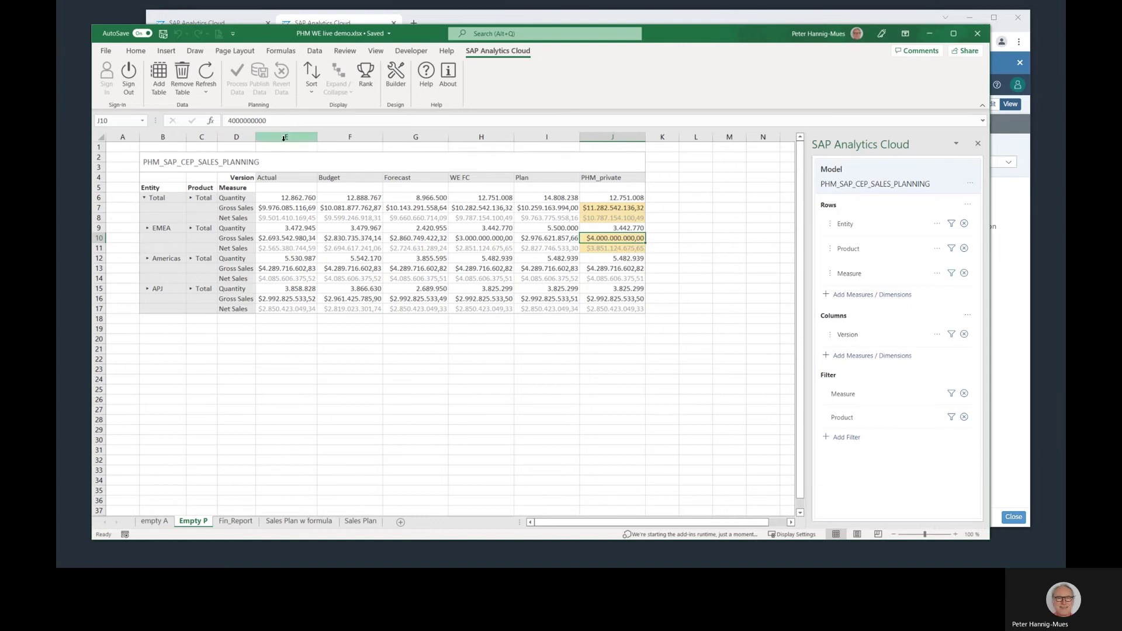
Refresh the SAC story to show EMEA Gross Sales at 4,000.00 Million $, then return to Excel.
key(alt+Tab)
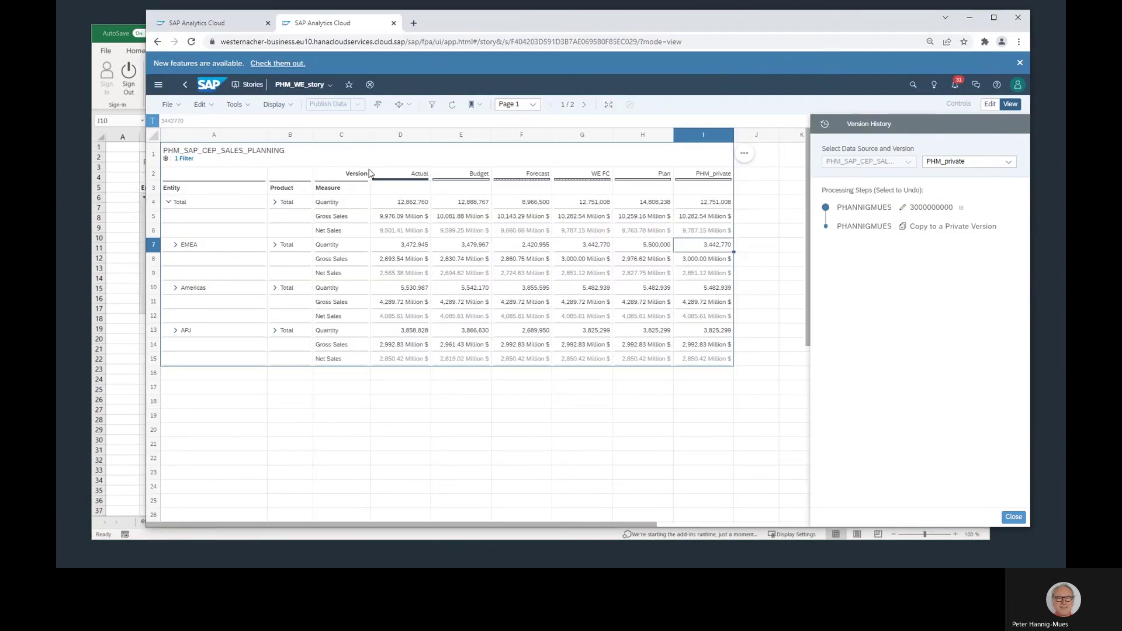
click(452, 105)
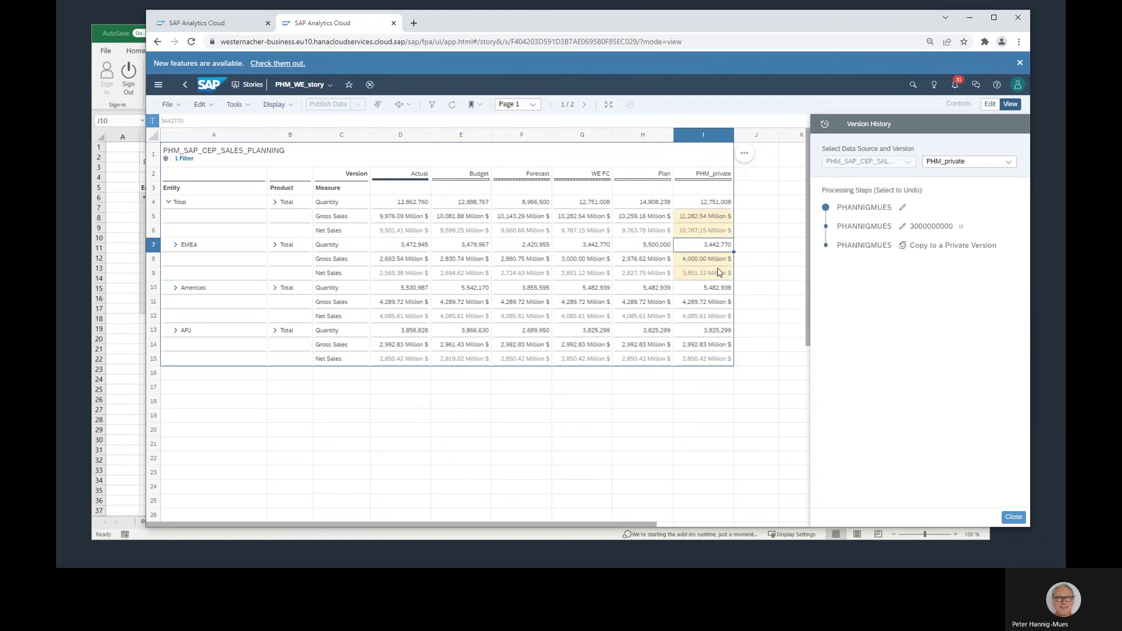
key(alt+Tab)
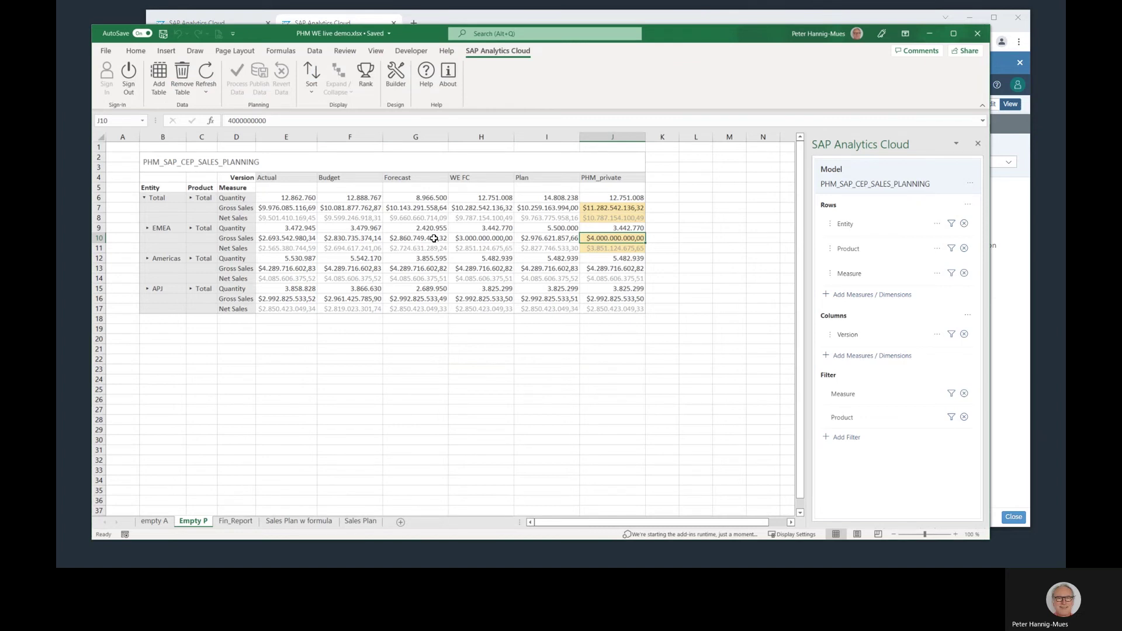
click(426, 208)
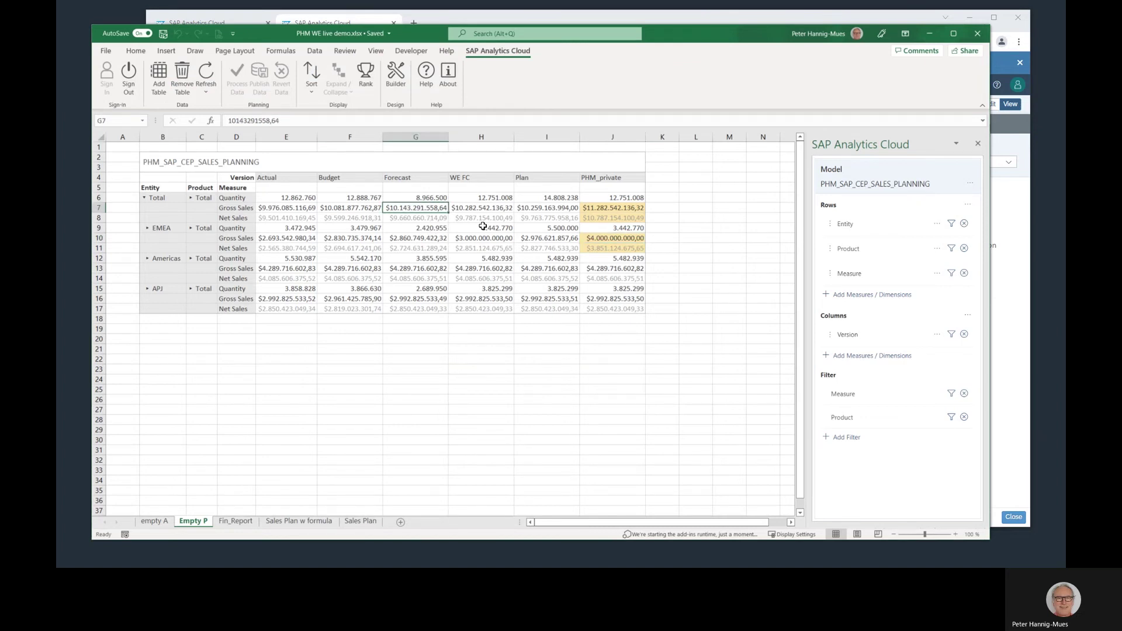
key(F2)
key(Delete)
text(1)
key(Return)
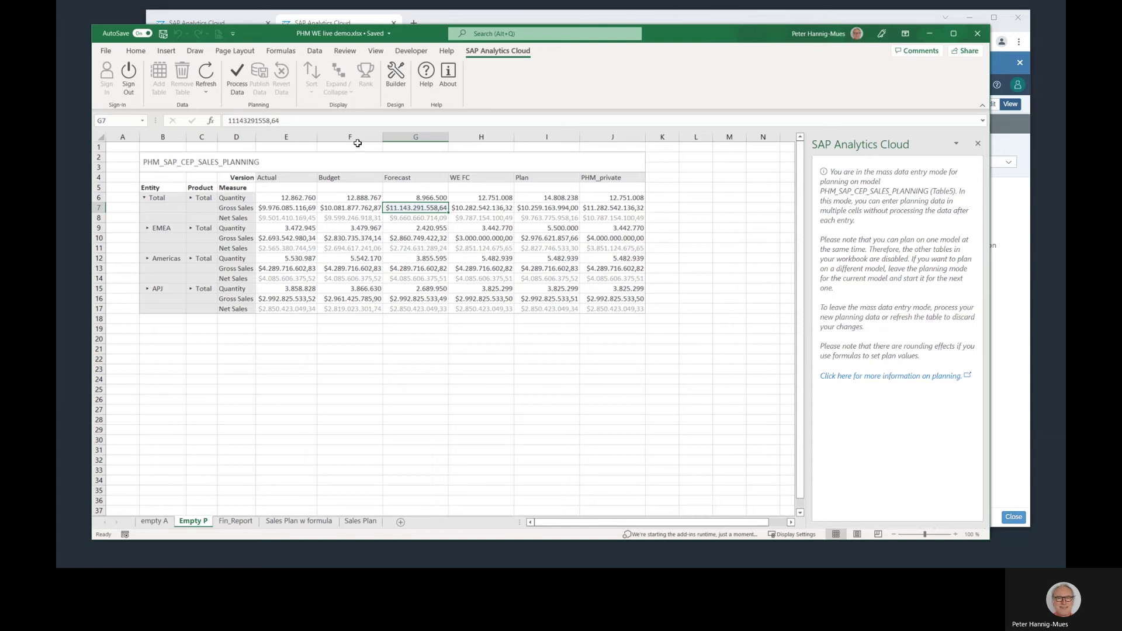
Process the Forecast change, then revert all data changes.
click(233, 85)
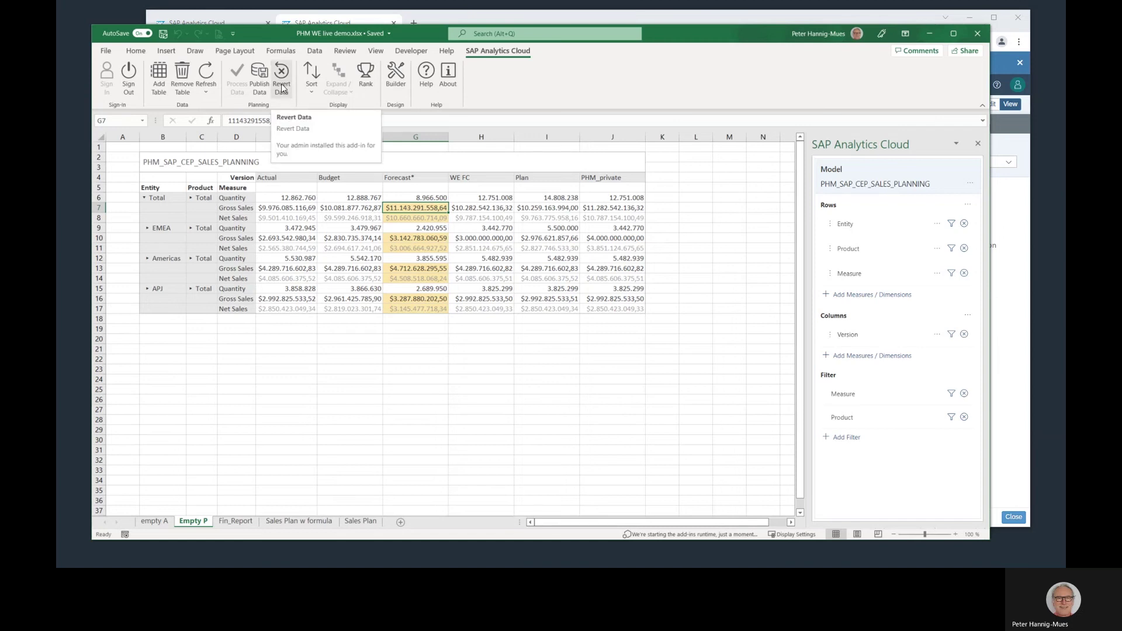
click(281, 87)
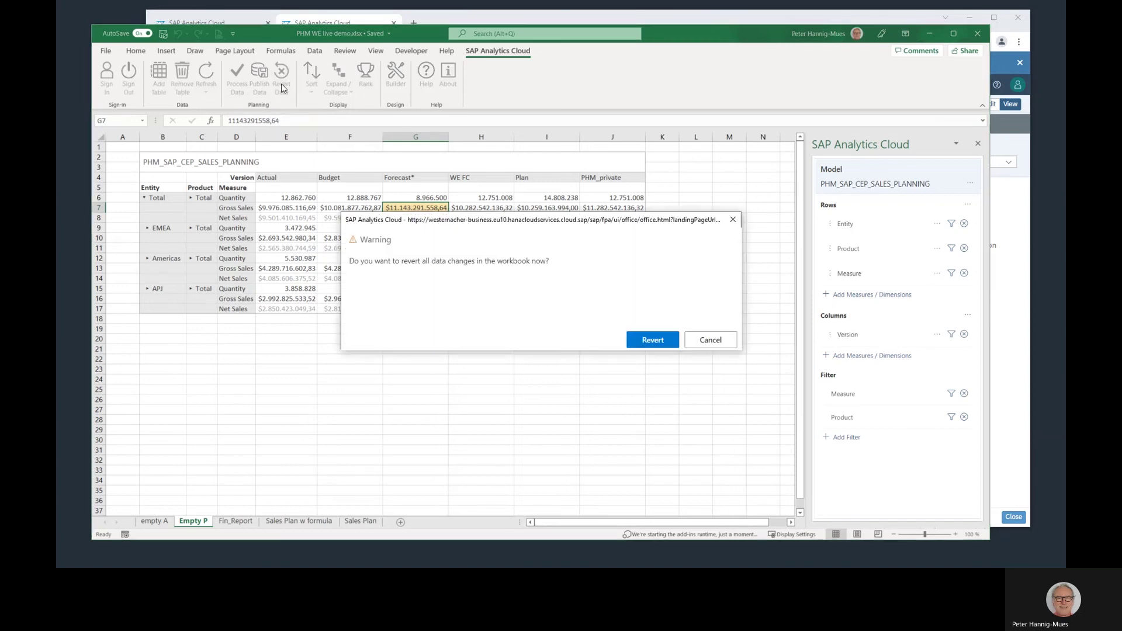
click(640, 340)
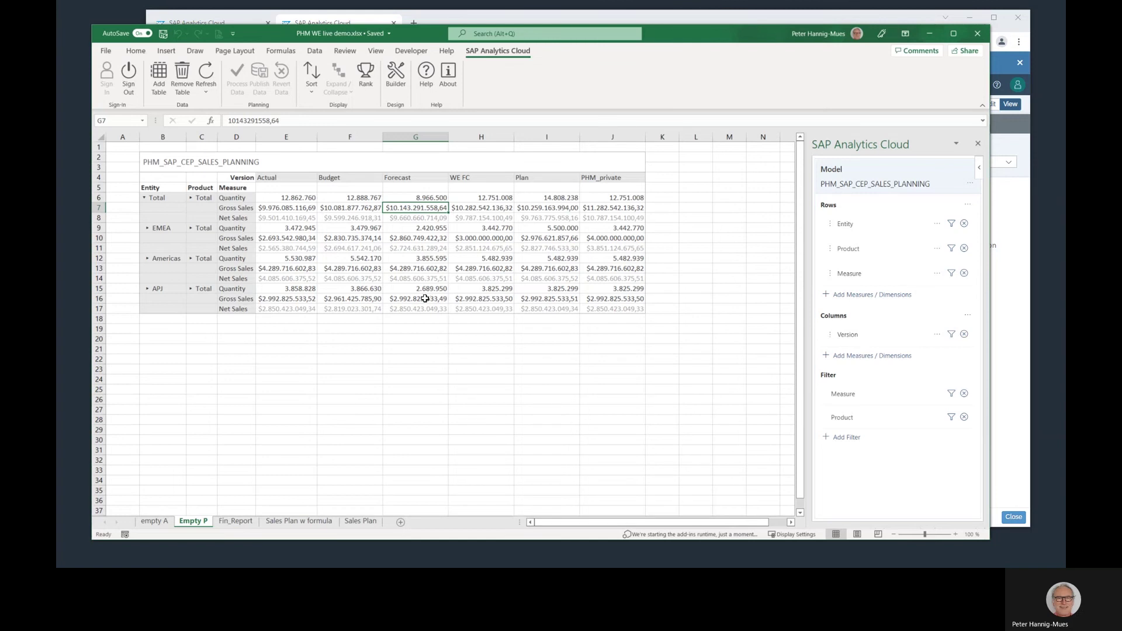
Copy the on top 5% block I5:J6 from Sales Plan w formula to L6 on Empty P.
click(424, 298)
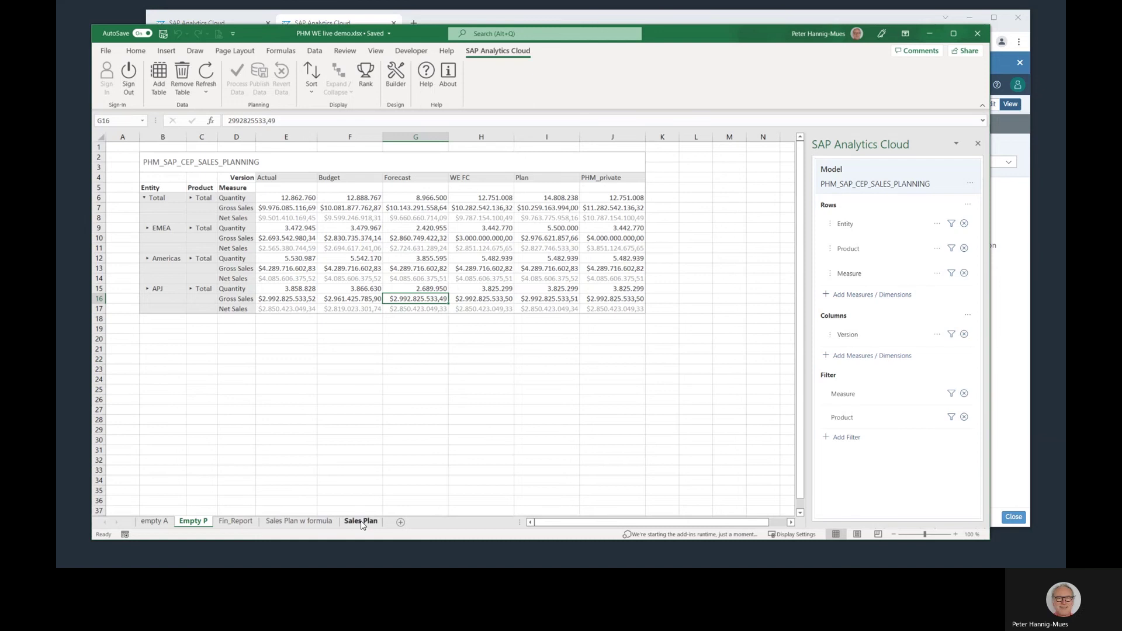
click(299, 520)
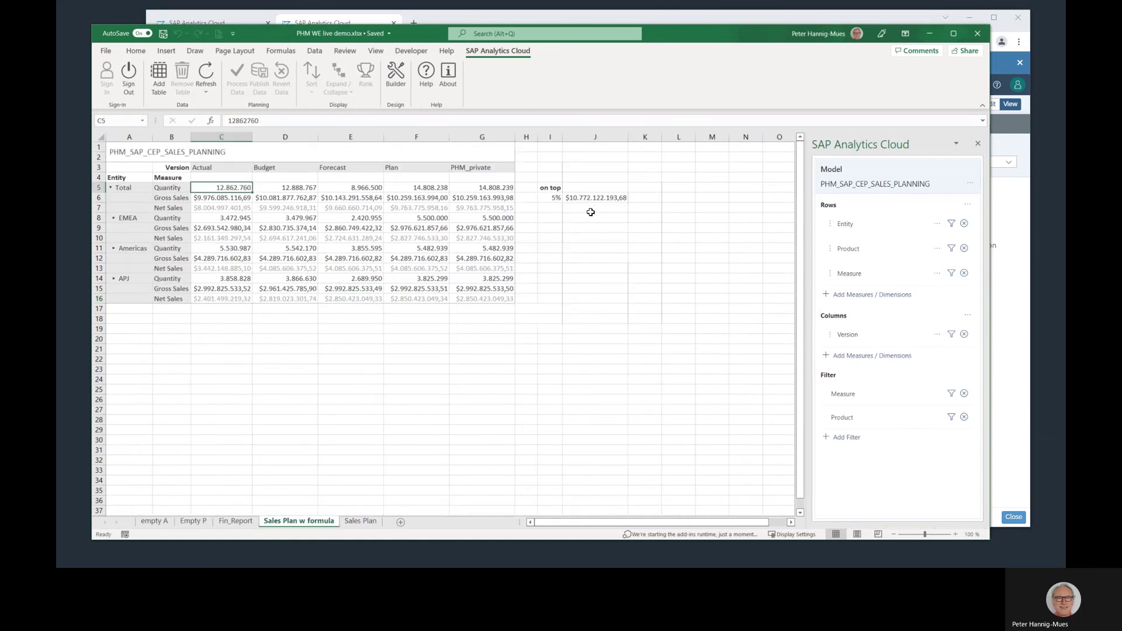
drag(552, 188, 566, 198)
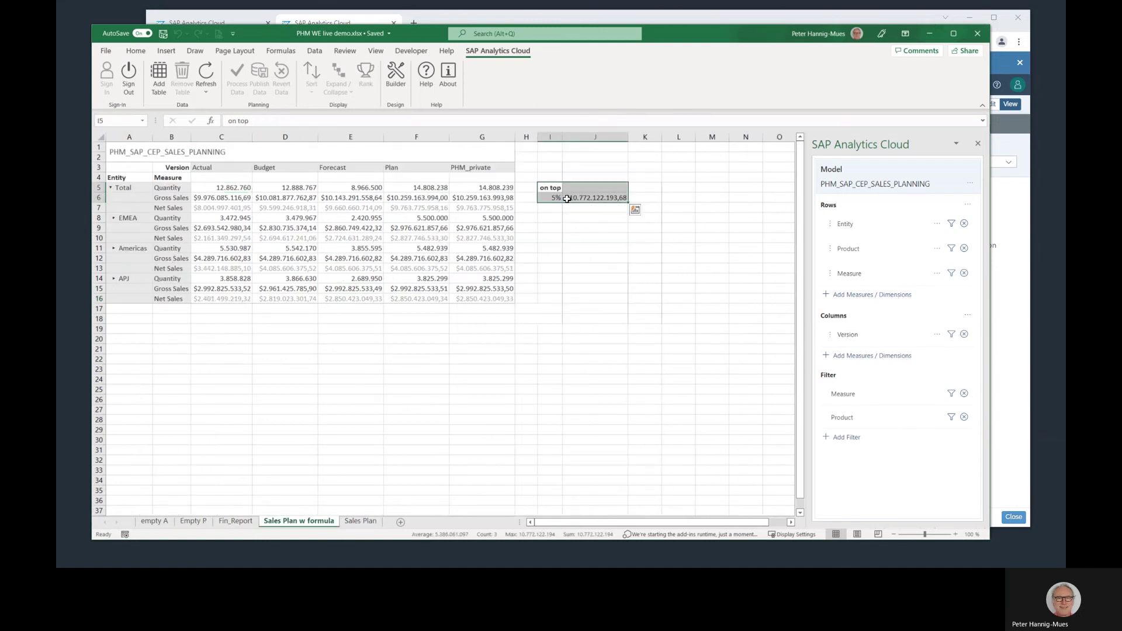
key(ctrl+c)
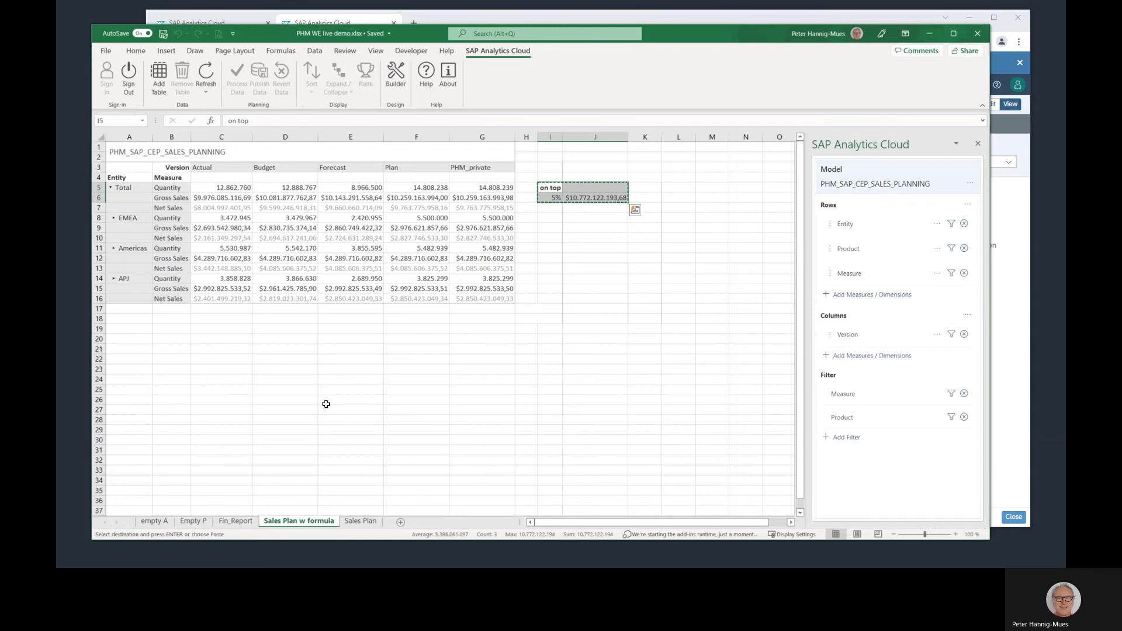
click(195, 521)
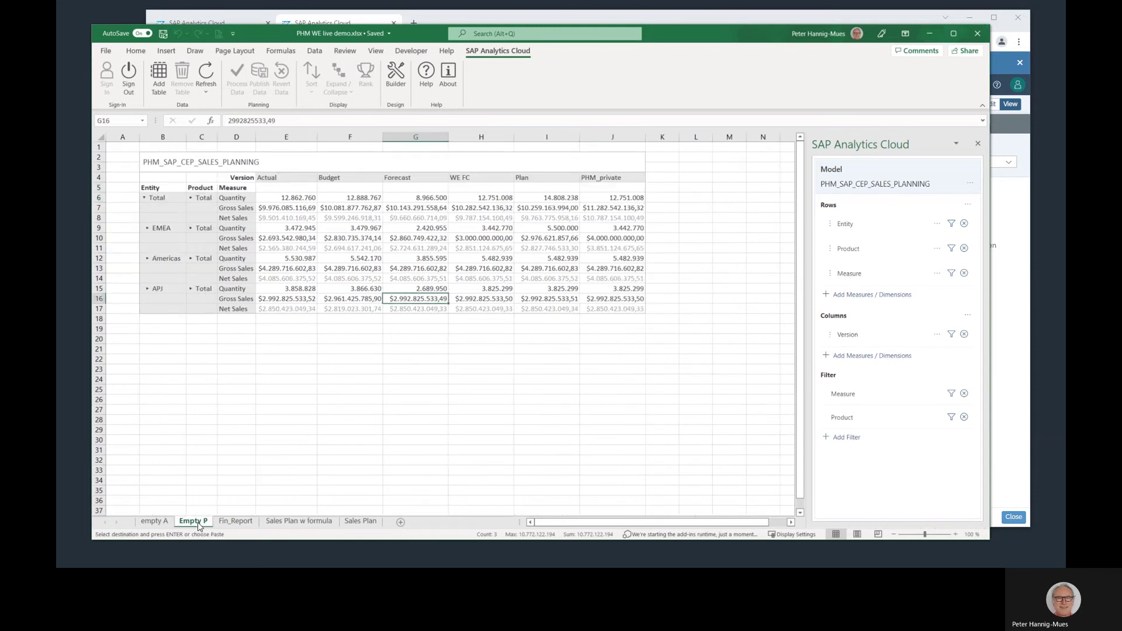
click(703, 198)
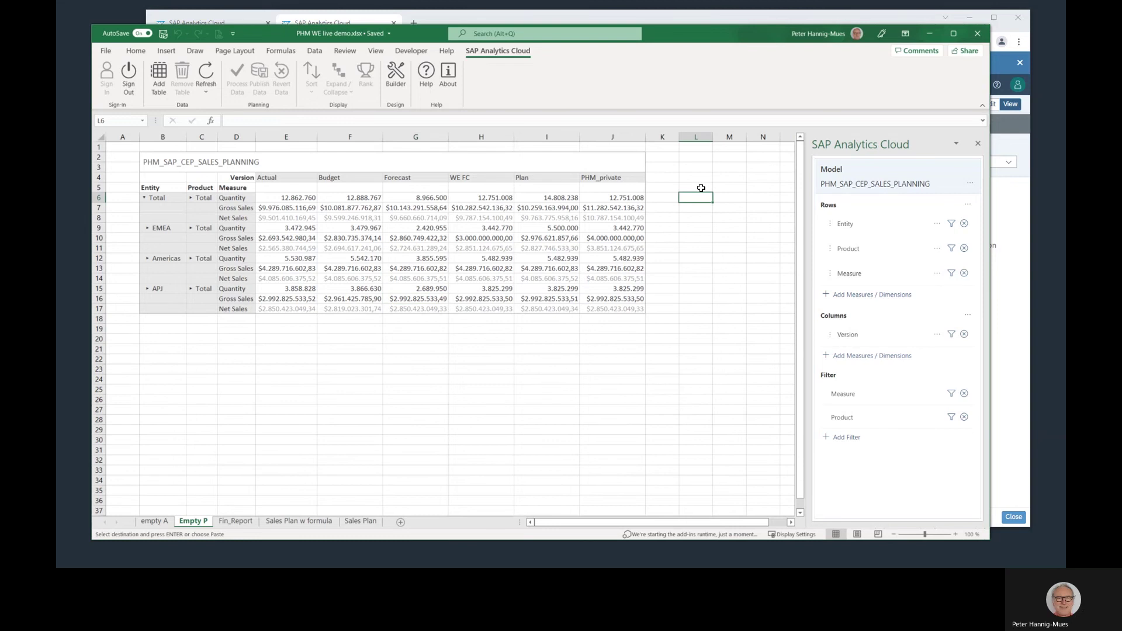
key(ctrl+v)
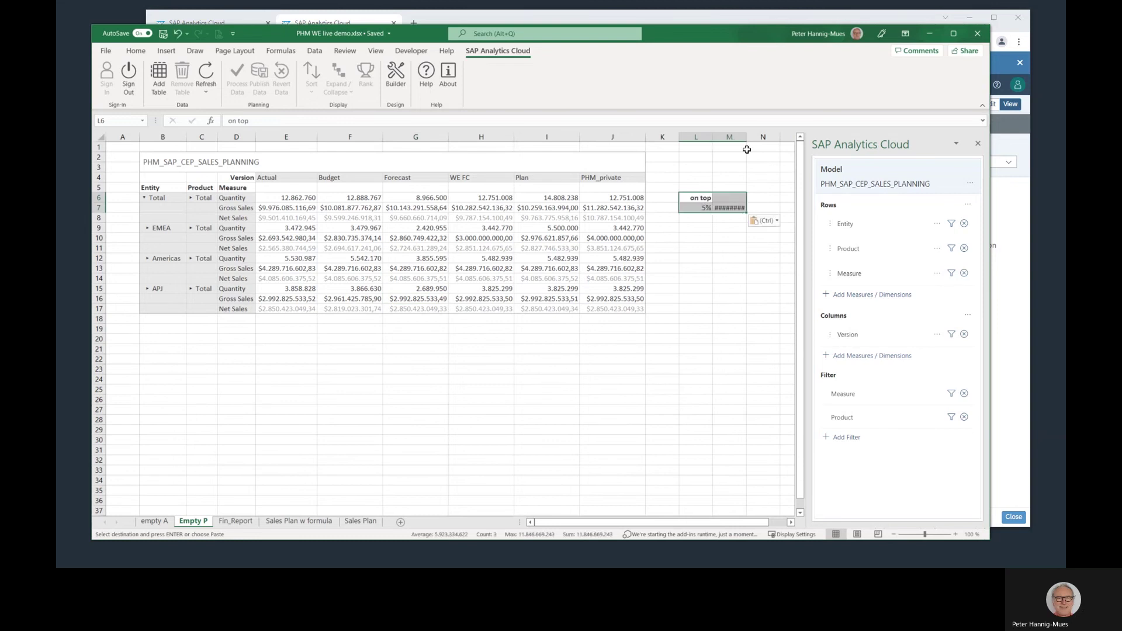
Autofit column M and verify M7's formula reads =J7*(1+L7).
double_click(747, 136)
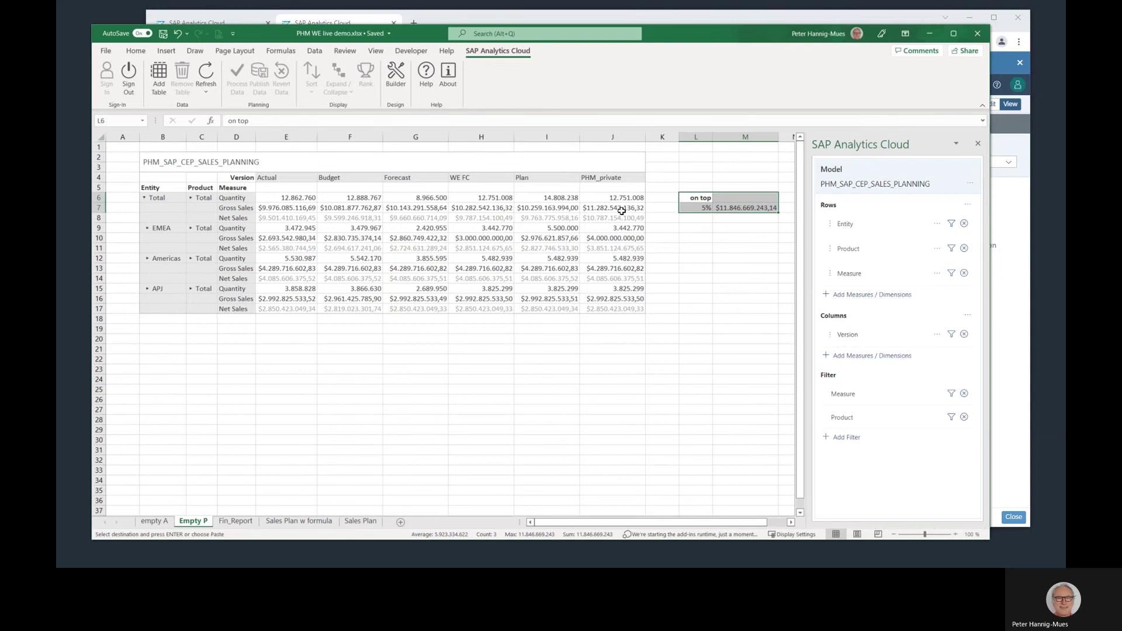
click(732, 206)
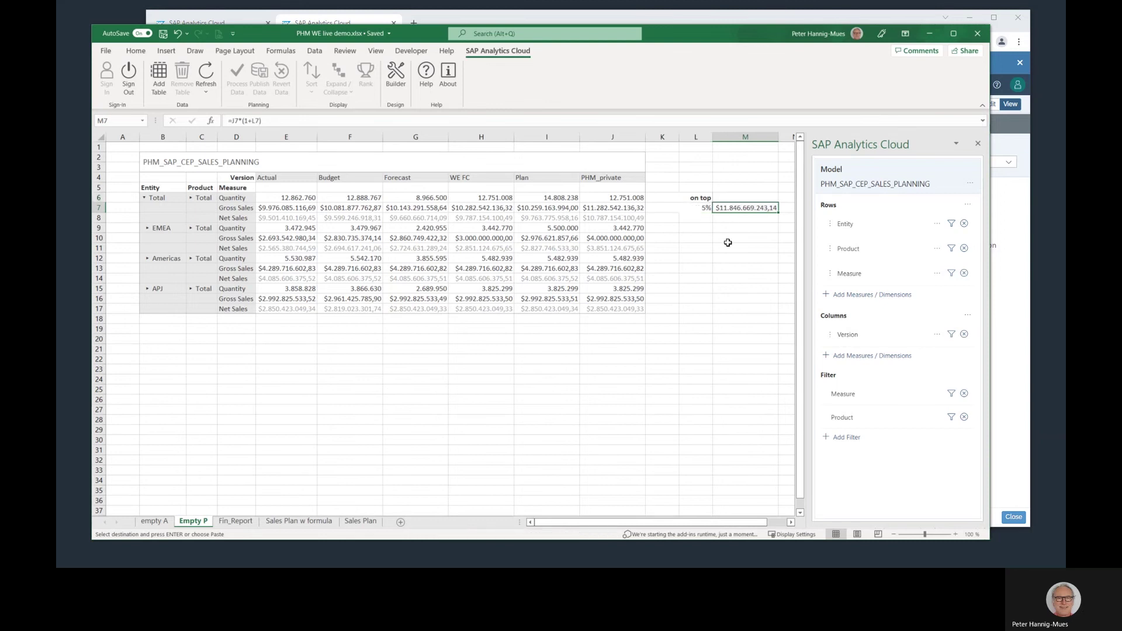
key(F2)
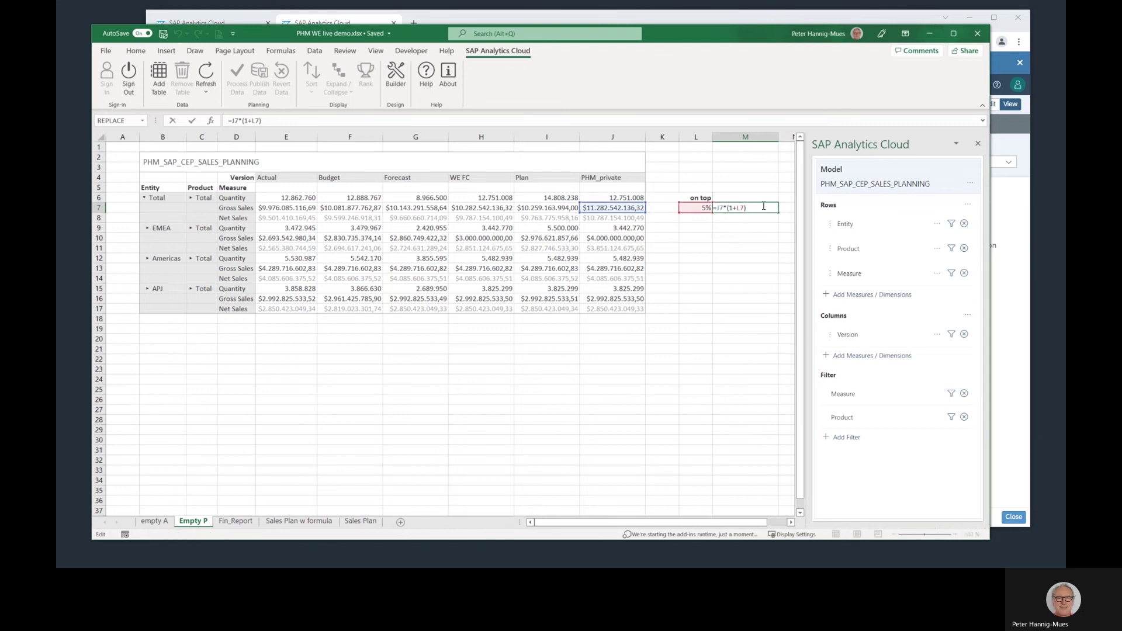
click(659, 239)
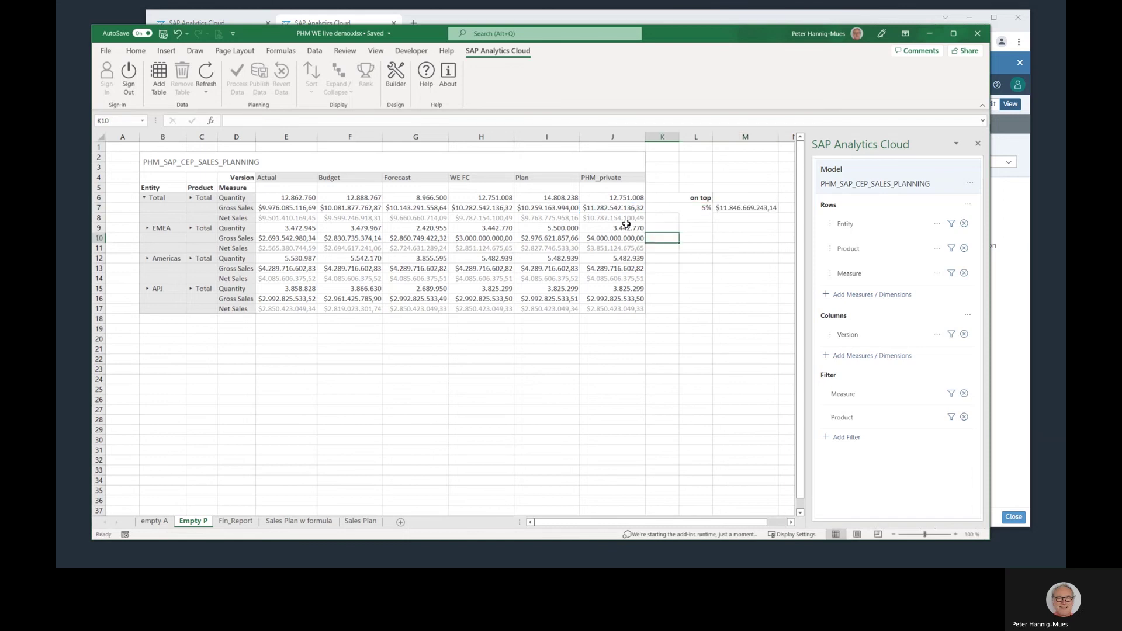
click(629, 258)
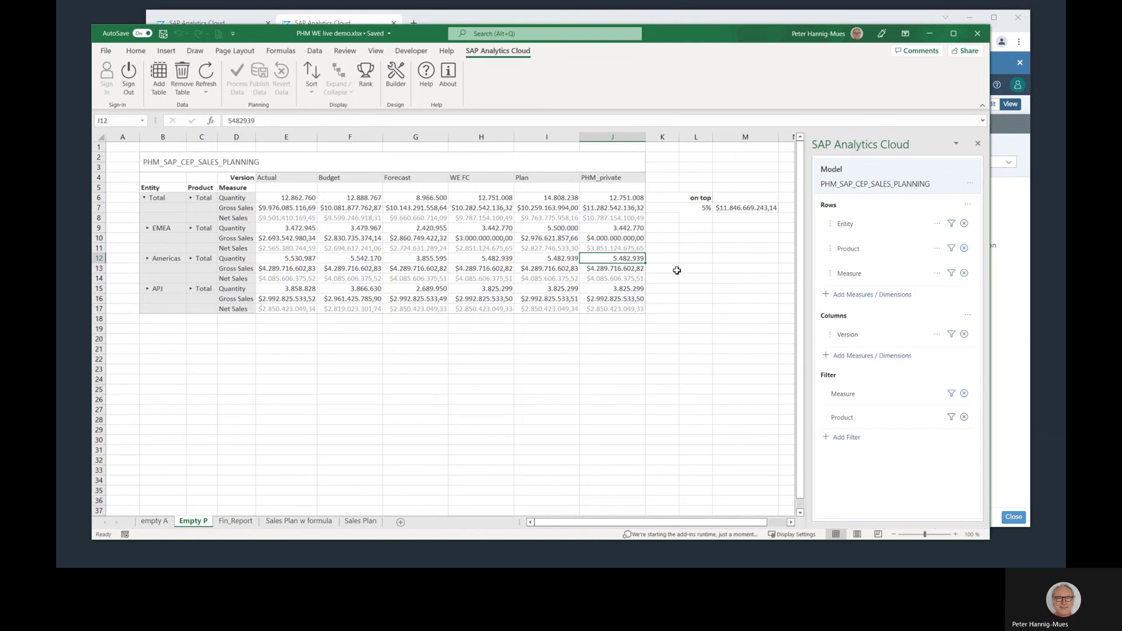
click(638, 268)
key(F2)
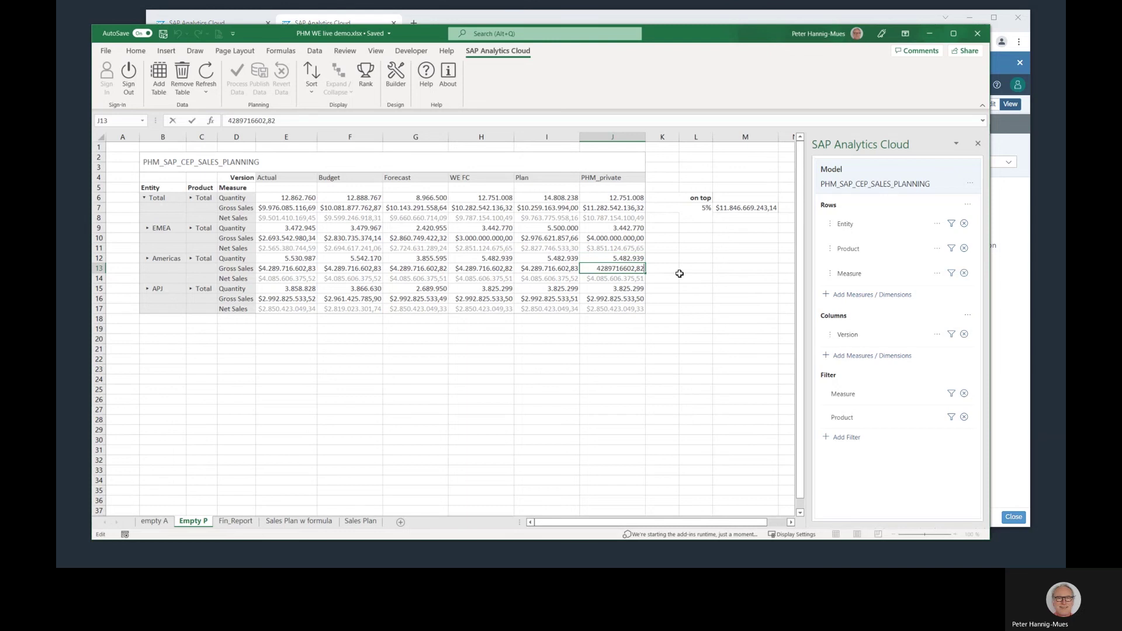
key(shift+Left)
key(shift+Left)
key(shift+Left)
key(shift+Home)
text(5000000000)
key(ctrl+Return)
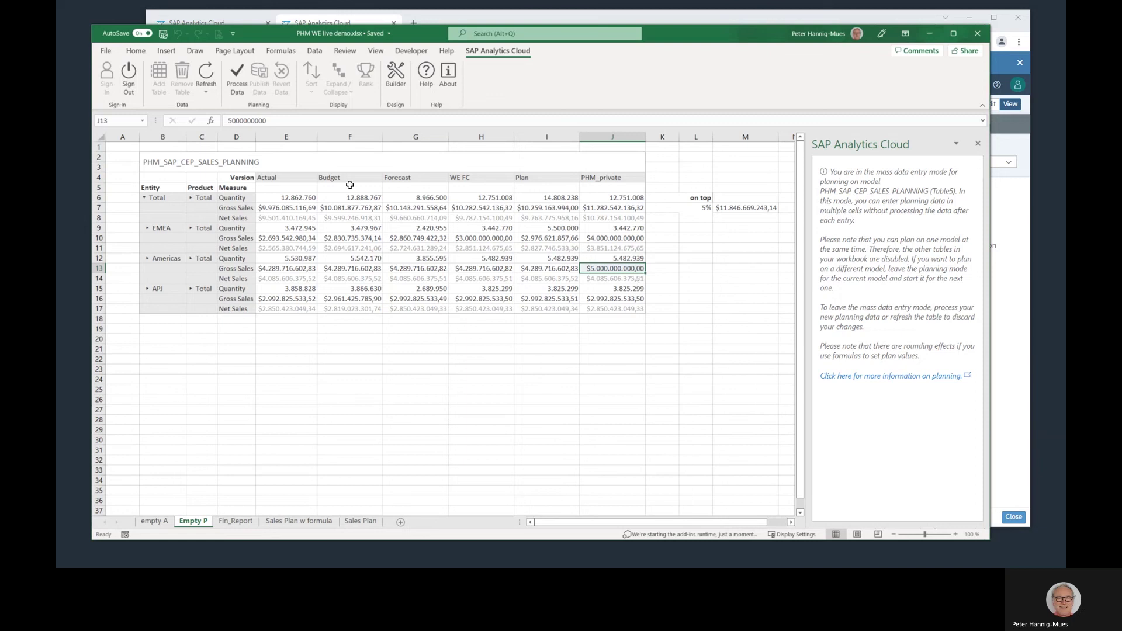
click(235, 90)
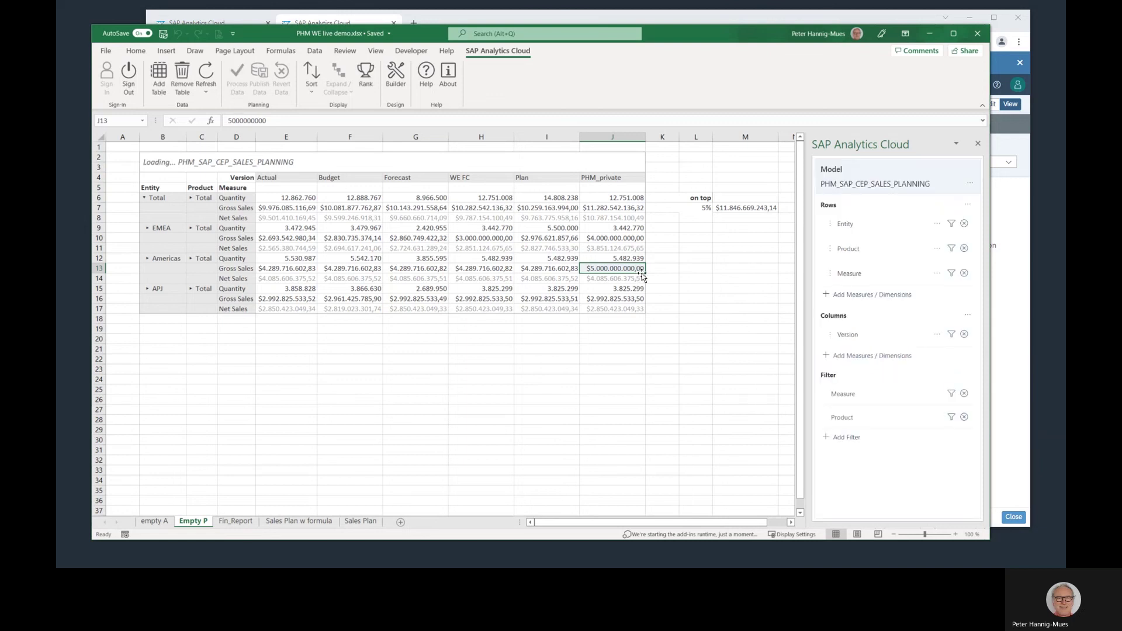